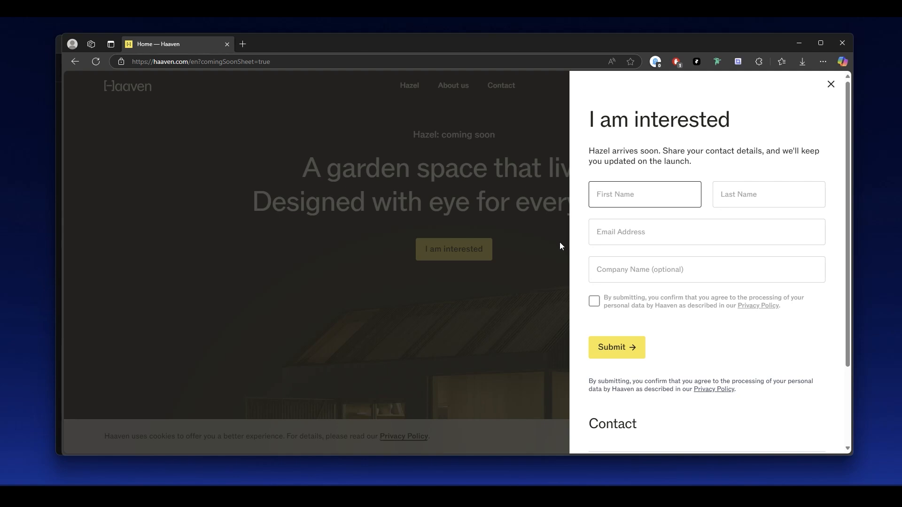
Examine how the "I am interested" side form on the Haaven home page opens, validates its name fields and dismisses.
click(520, 229)
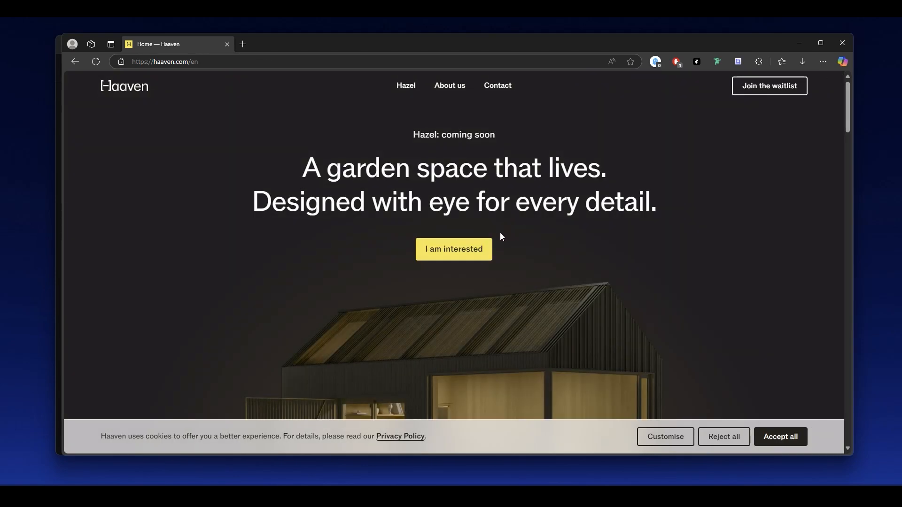
click(448, 258)
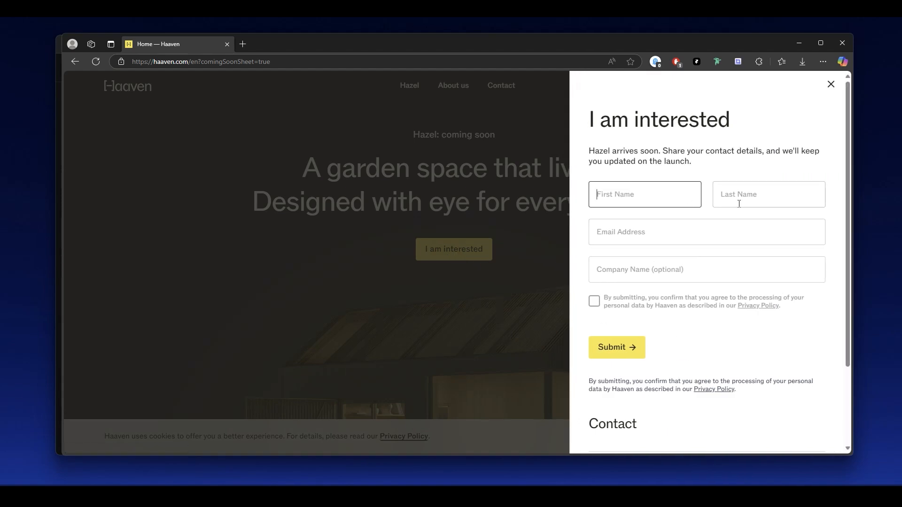
click(738, 204)
click(650, 194)
click(568, 218)
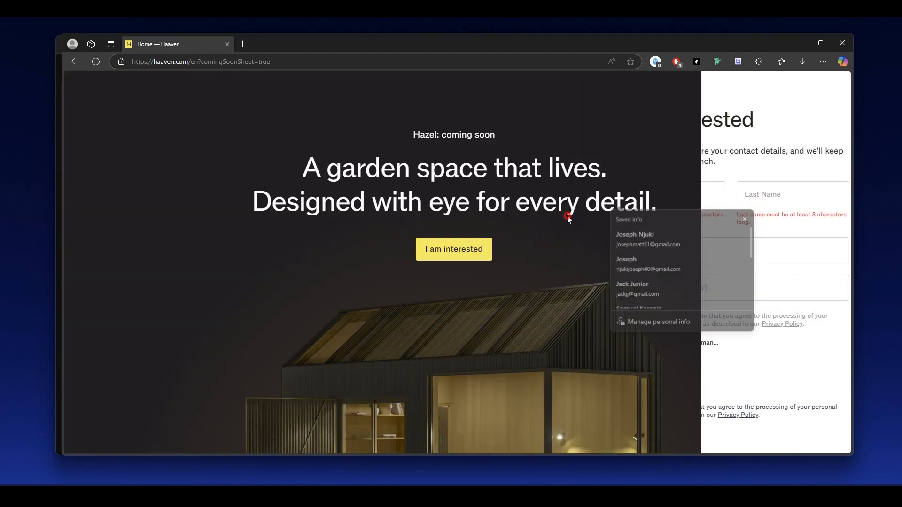
click(448, 248)
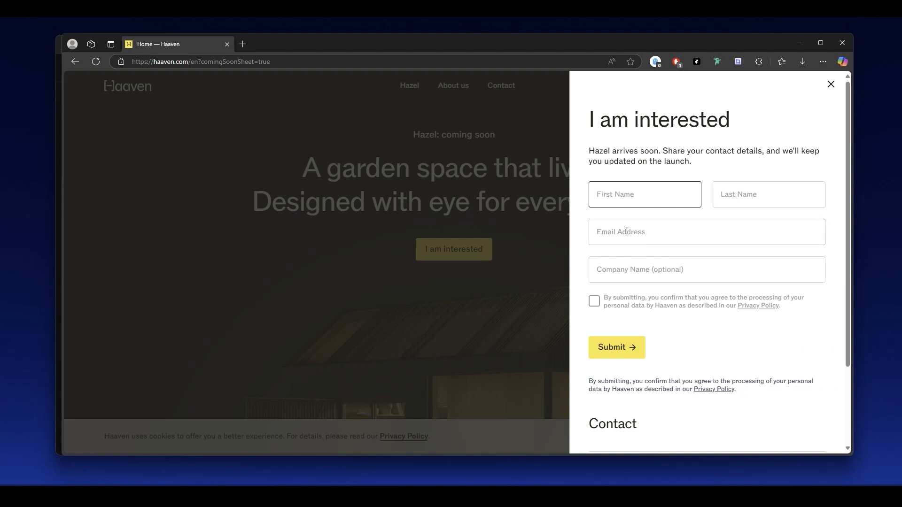
click(475, 281)
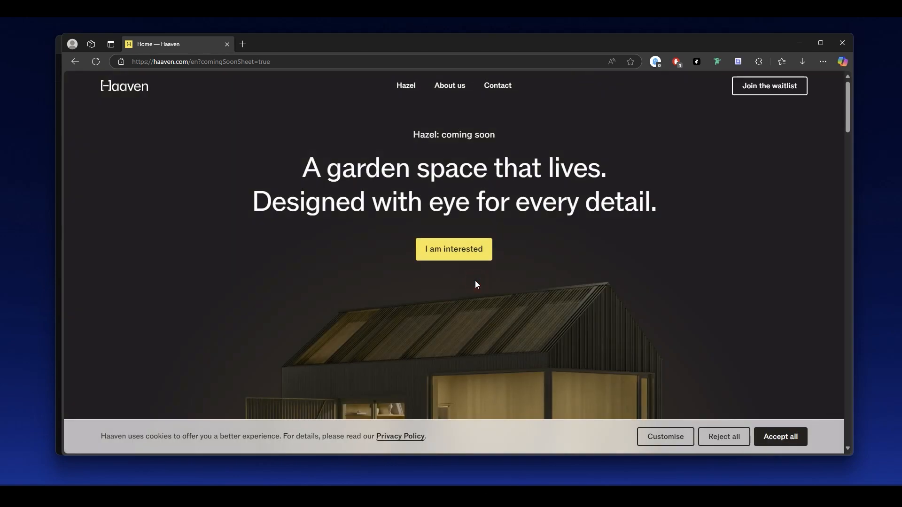
click(472, 254)
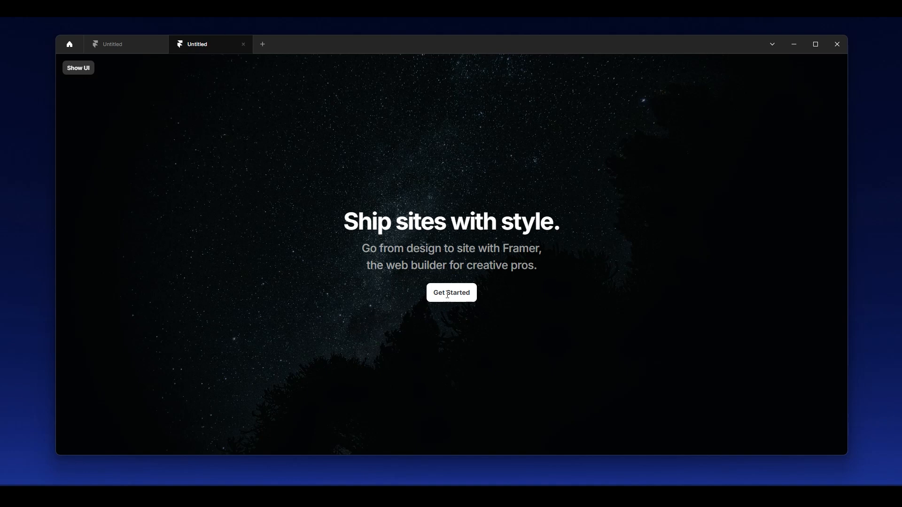
Restore the hidden Framer editor interface and select the hero's Get Started button layer to reach its overlay settings.
double_click(455, 295)
click(82, 70)
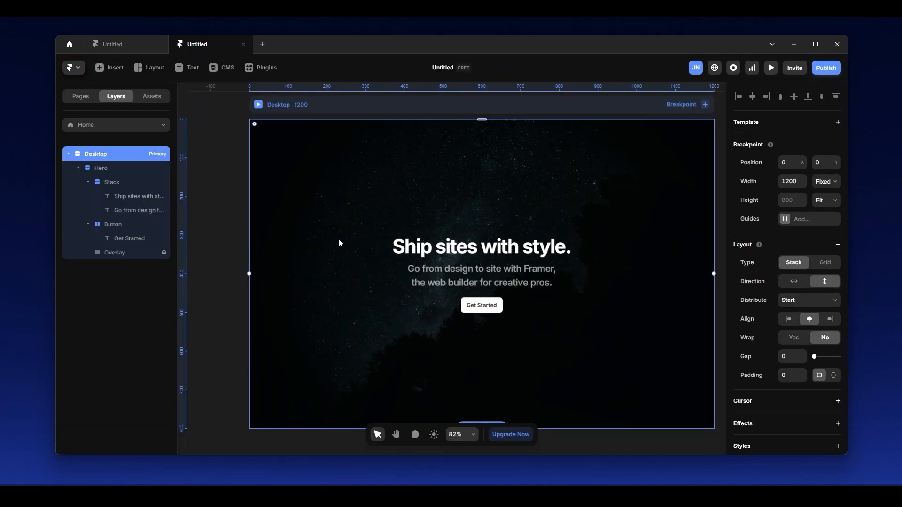
click(142, 223)
scroll(525, 291, down, 2)
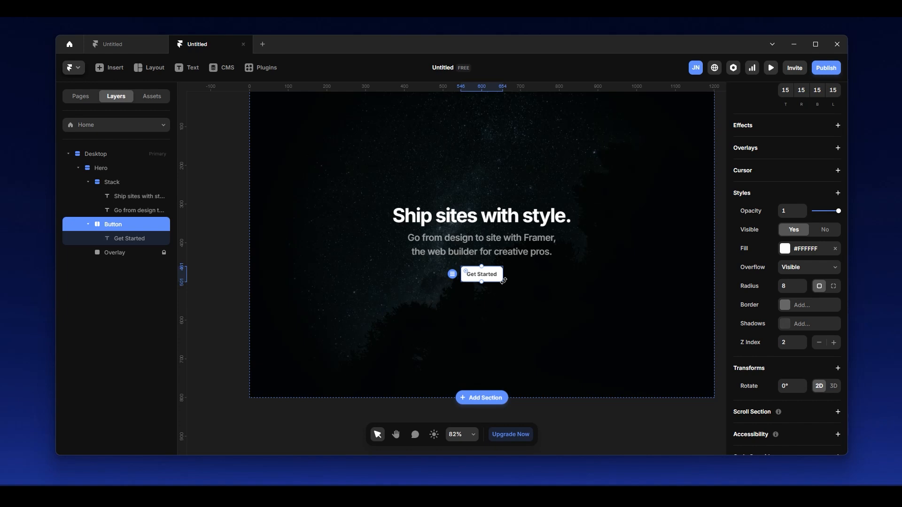
scroll(542, 270, up, 1)
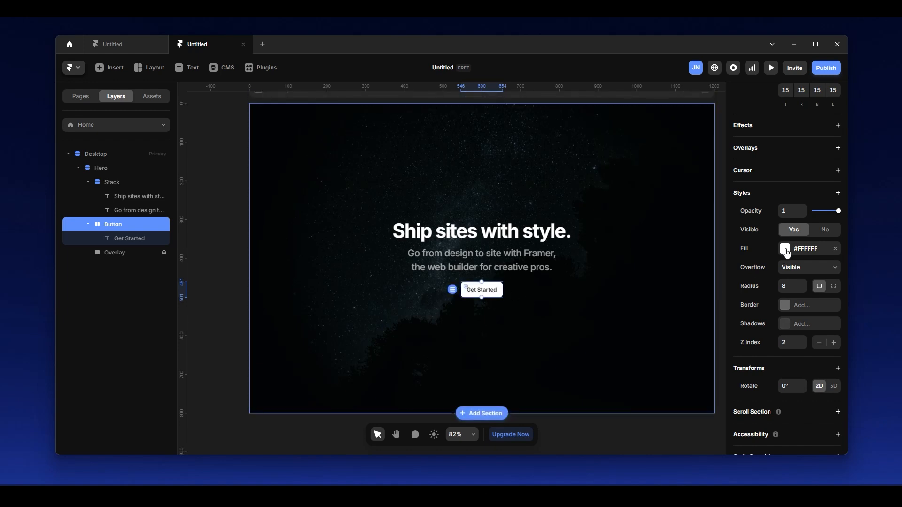
scroll(822, 171, up, 1)
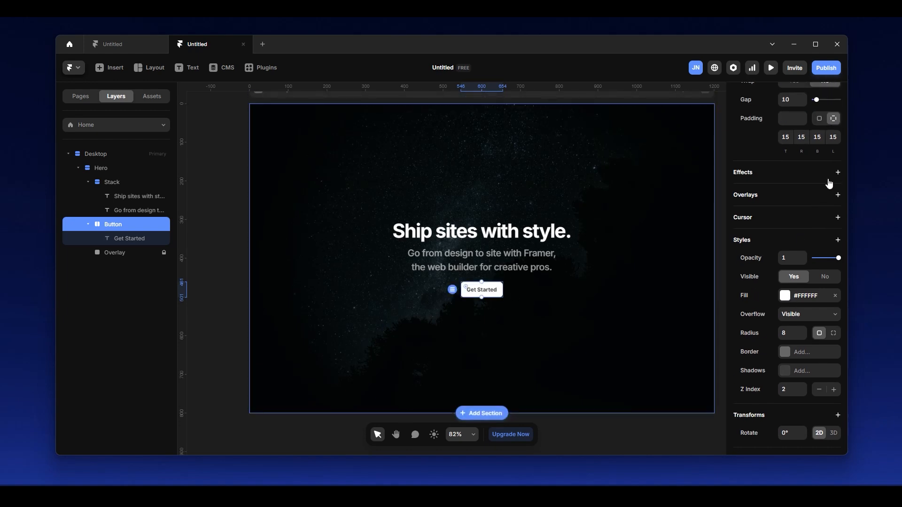
scroll(827, 207, up, 2)
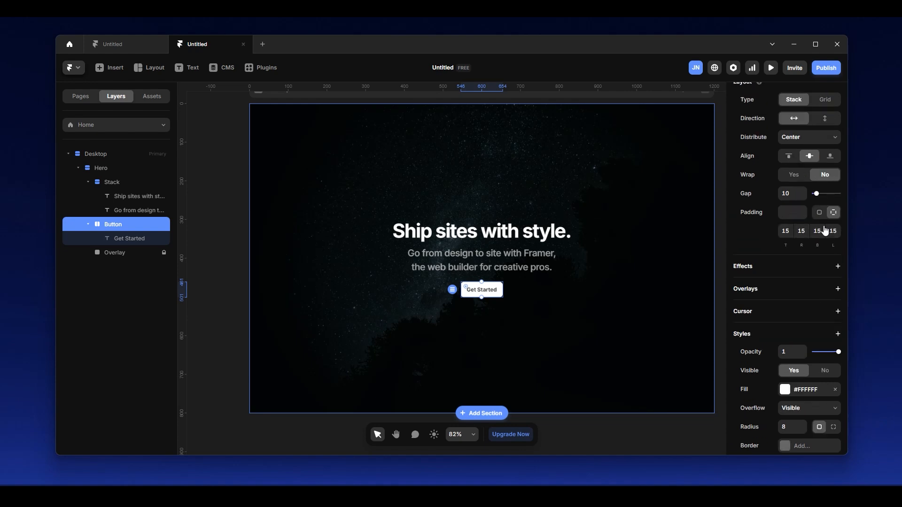
click(838, 289)
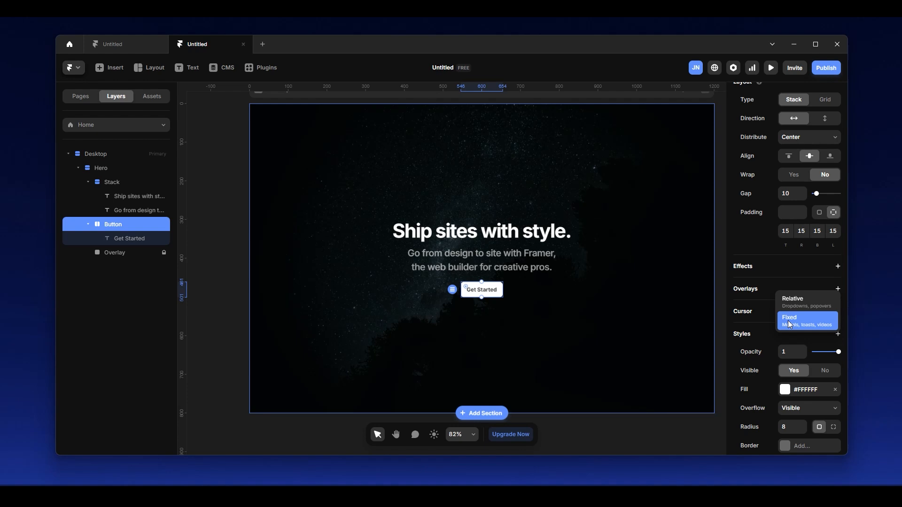
click(792, 303)
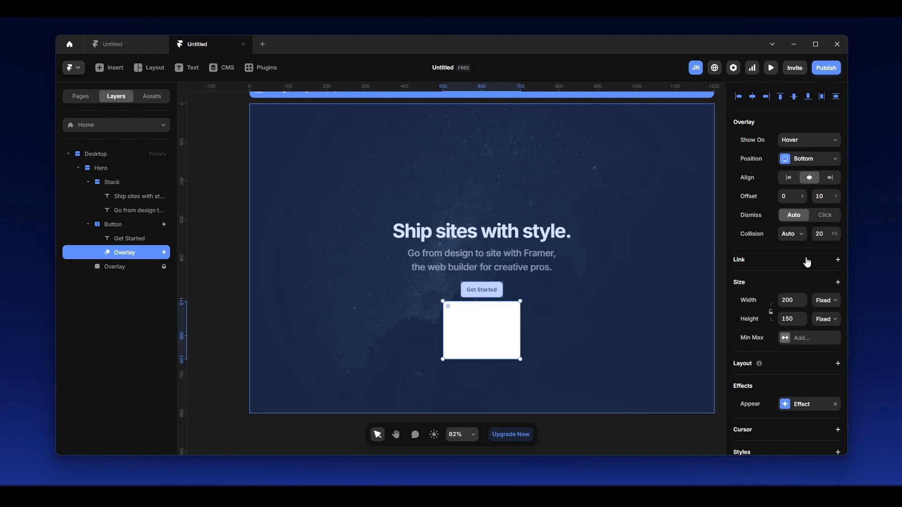
key(Escape)
Add a Fixed overlay to the Get Started button.
scroll(819, 216, up, 2)
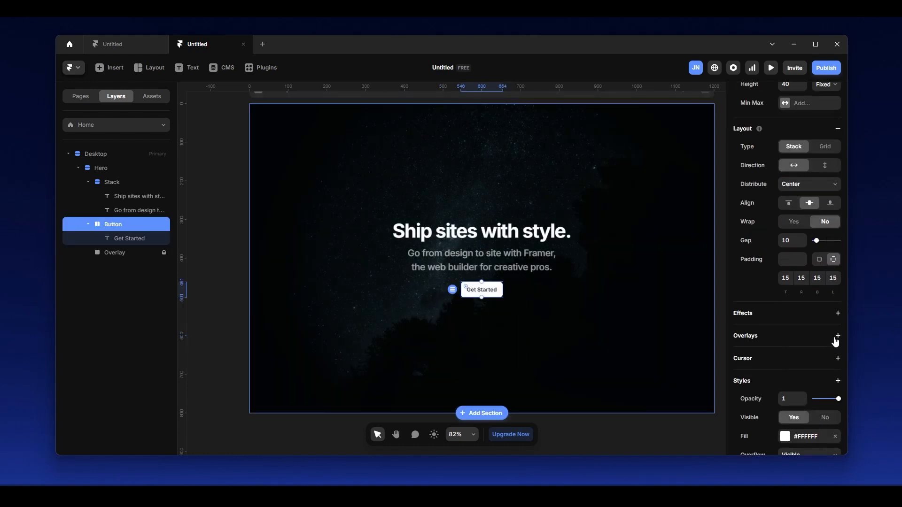
click(837, 335)
click(810, 368)
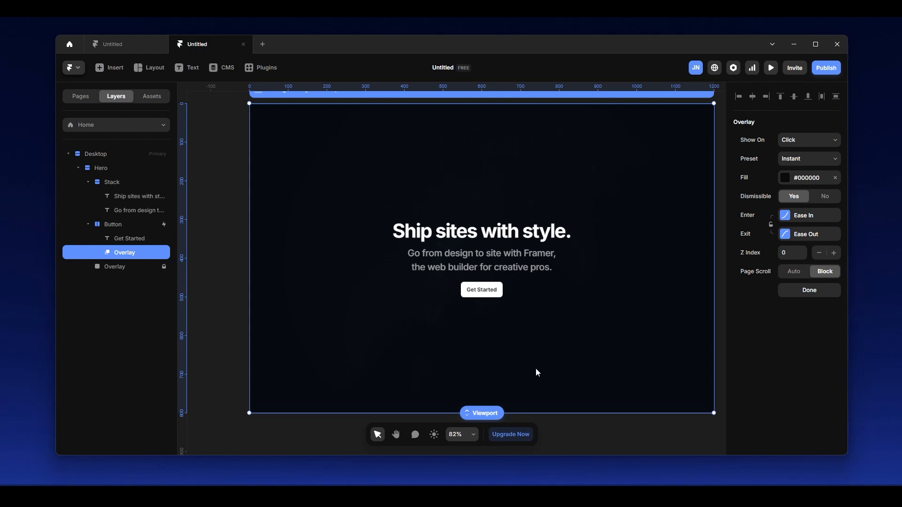
Draw a frame about 415 × 592 inside the overlay and move it toward the right half of the page.
scroll(552, 321, down, 3)
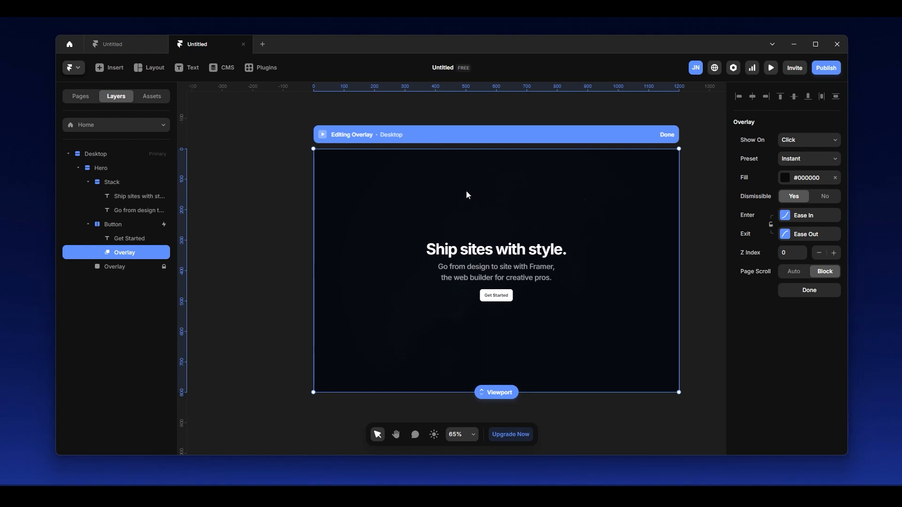
key(f)
click(401, 192)
drag(417, 183, 528, 372)
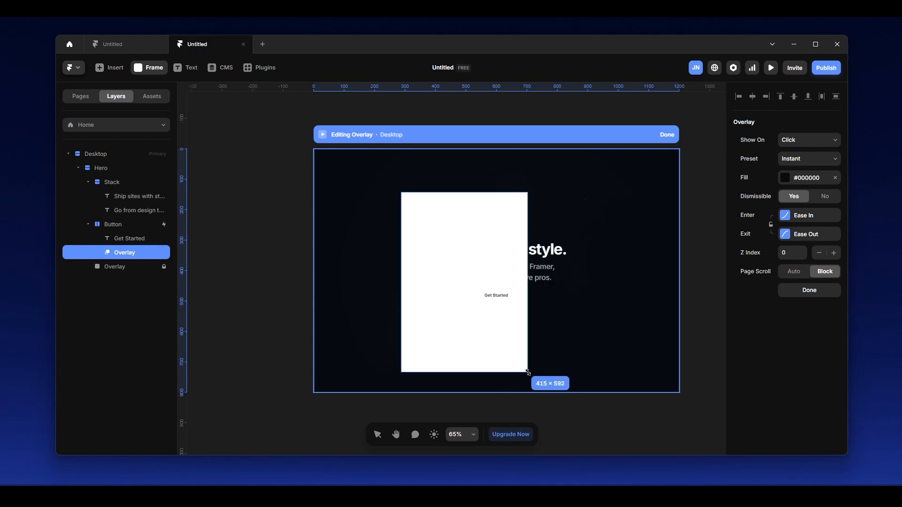
drag(459, 267, 537, 253)
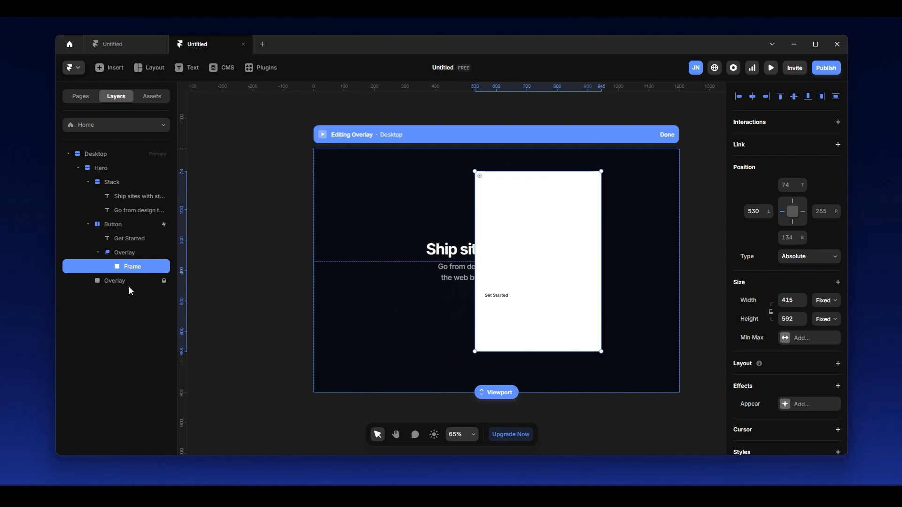
Rename the overlay's new frame as "Form container".
double_click(141, 267)
text(Form c)
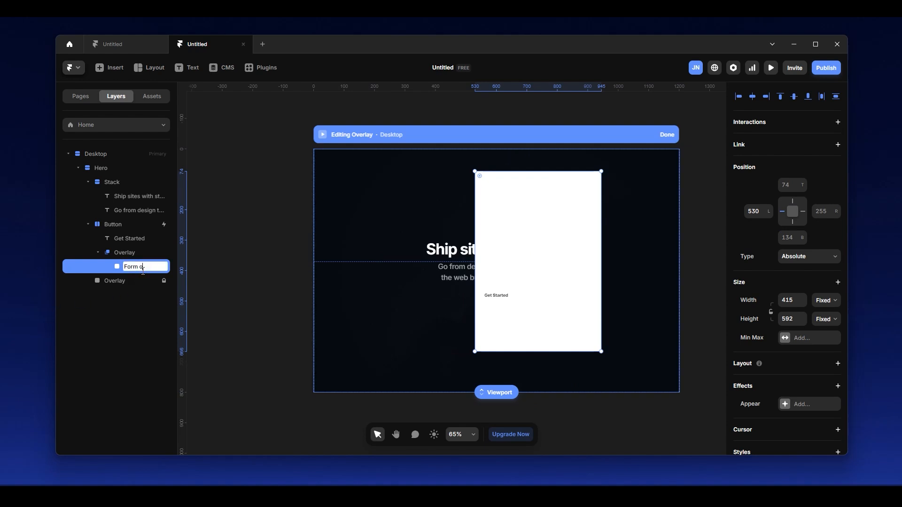
text(ontainer)
key(Return)
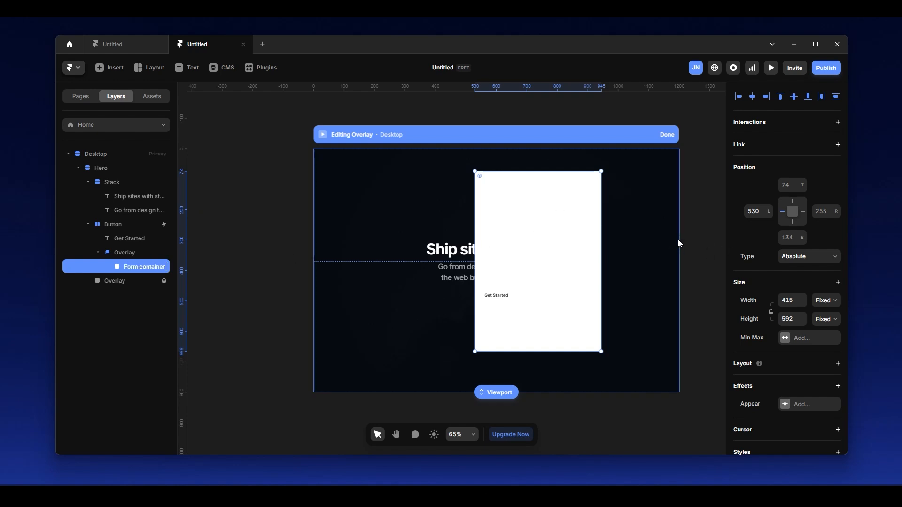
Unpin the form container's left side and pin its top, right and bottom sides to the overlay at 0.
click(782, 212)
click(793, 186)
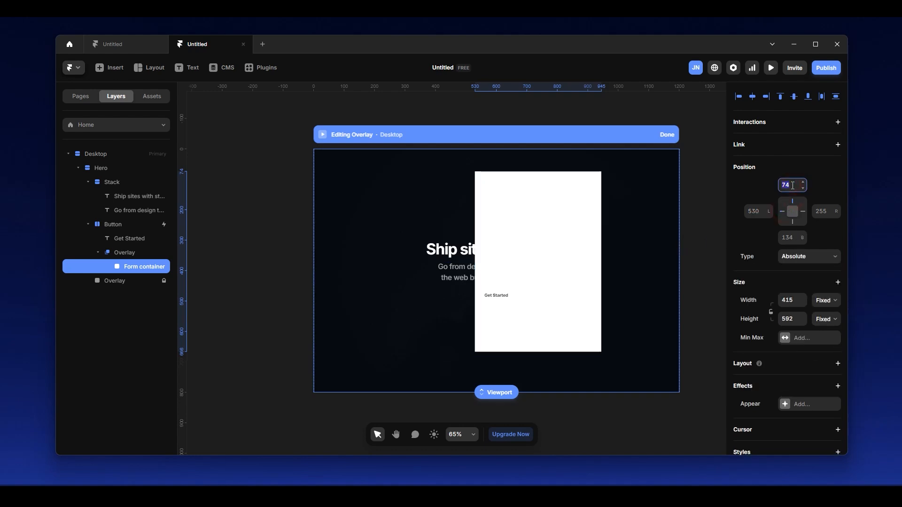
text(0)
key(Return)
click(825, 209)
text(0)
click(828, 191)
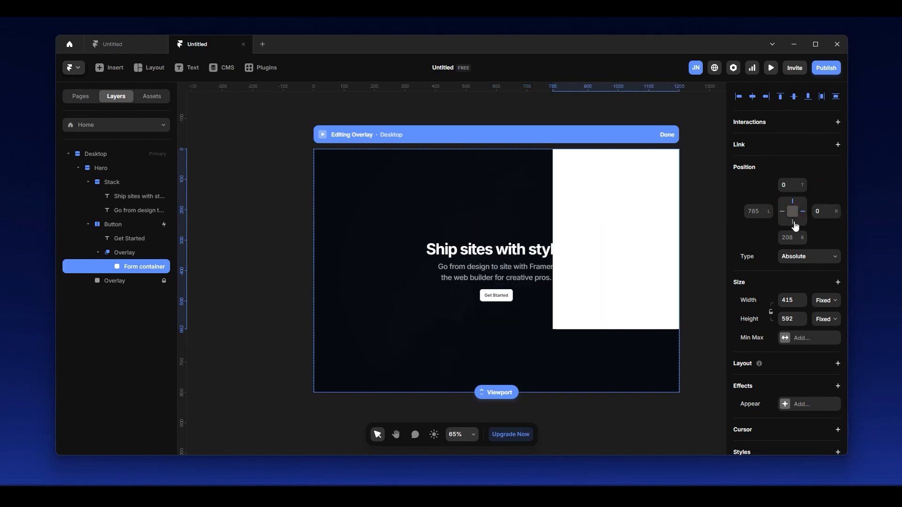
click(788, 237)
text(0)
click(836, 224)
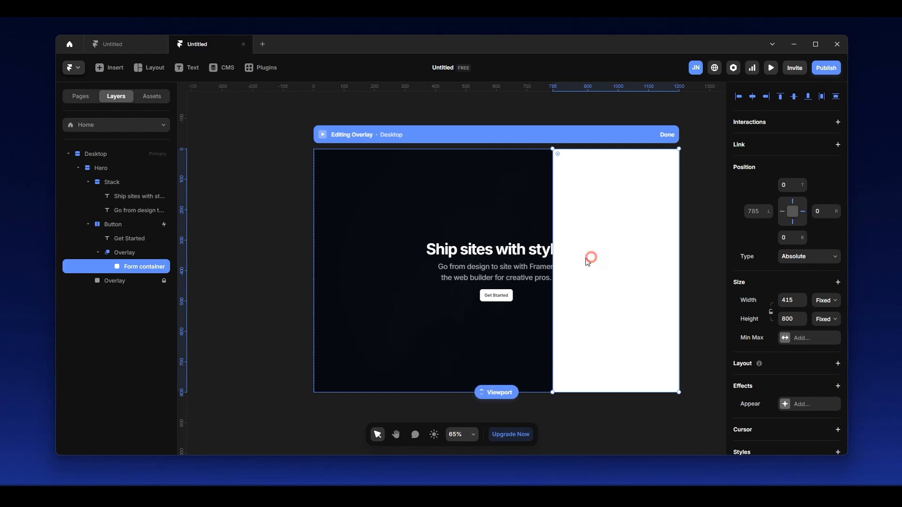
Resize the form container to a width of 420 and finish editing the overlay.
drag(552, 265, 556, 265)
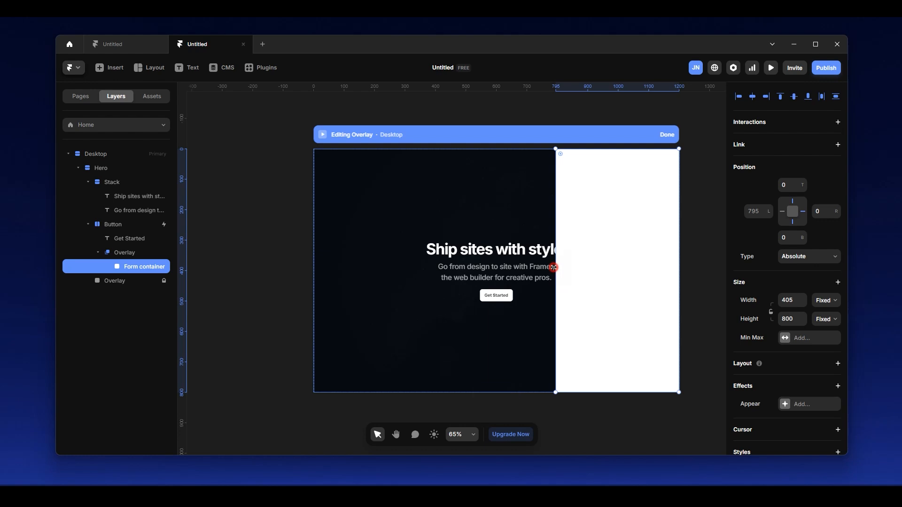
drag(556, 267, 550, 267)
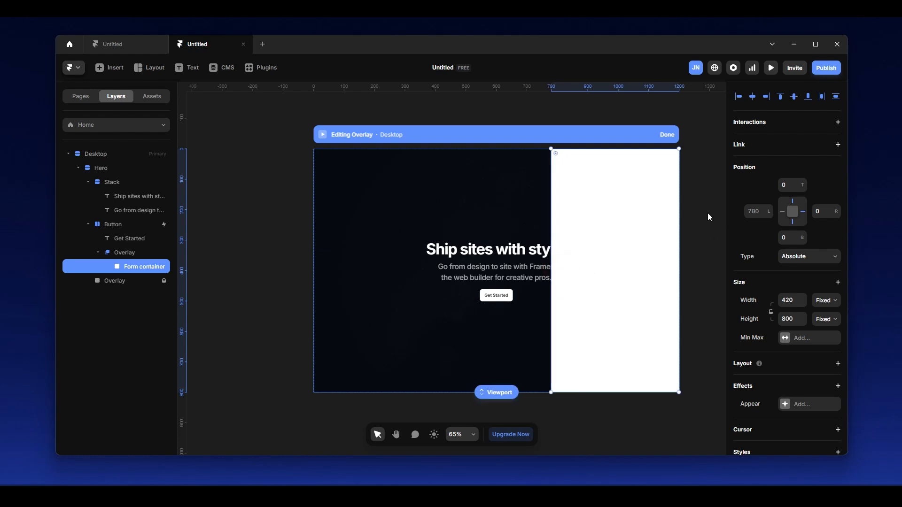
click(707, 213)
click(152, 267)
click(667, 135)
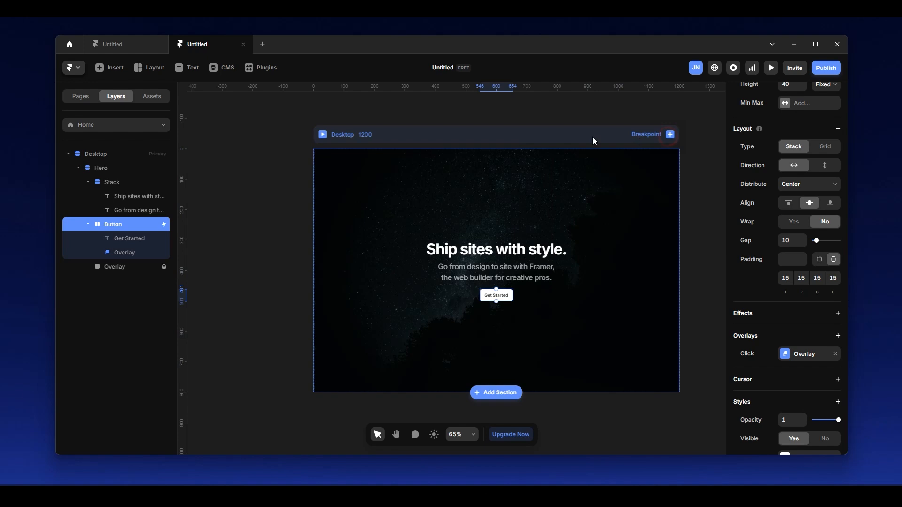
Preview the page, trigger the Get Started button's overlay and return to the editor.
key(ctrl+p)
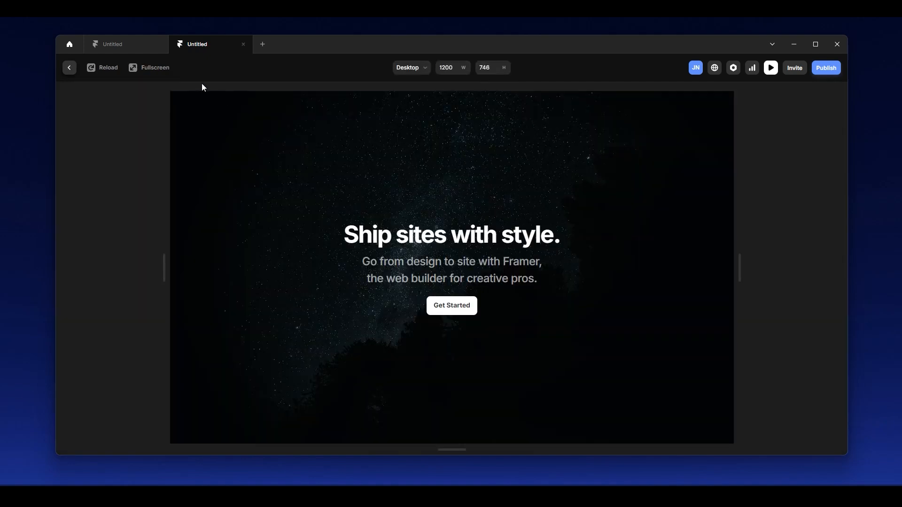
click(465, 304)
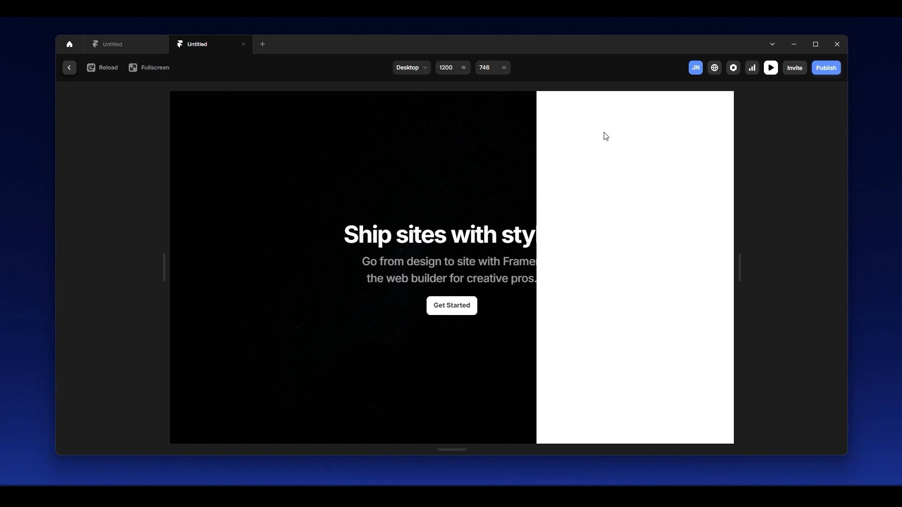
click(69, 67)
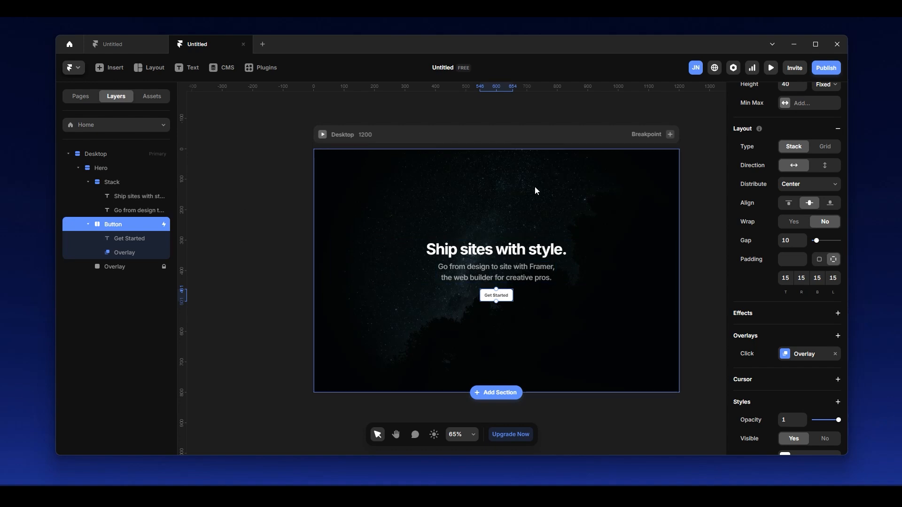
Check the overlay's settings, then preview the page again and examine the hero text behind the opened overlay.
click(131, 252)
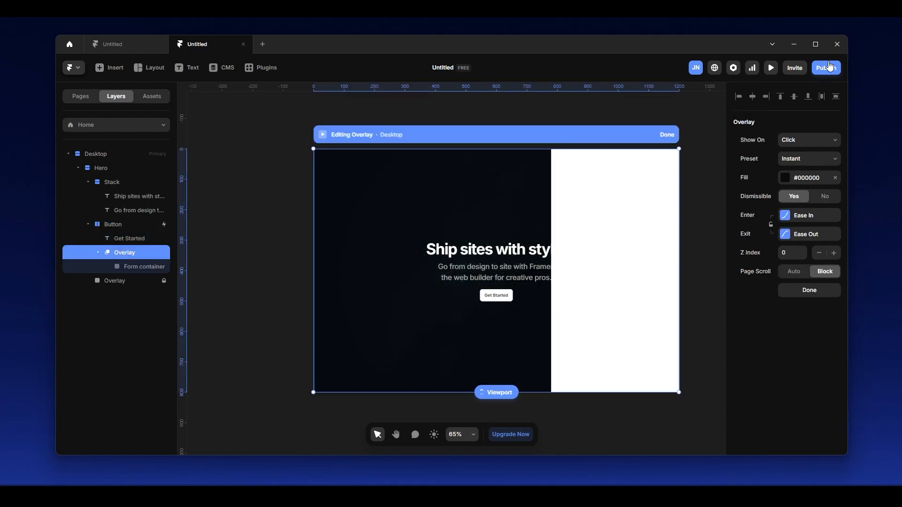
click(672, 137)
click(773, 68)
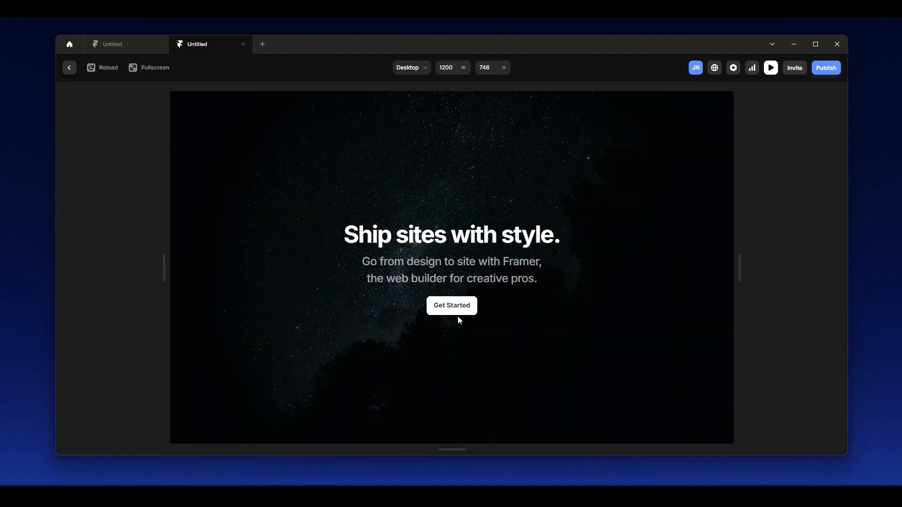
click(452, 311)
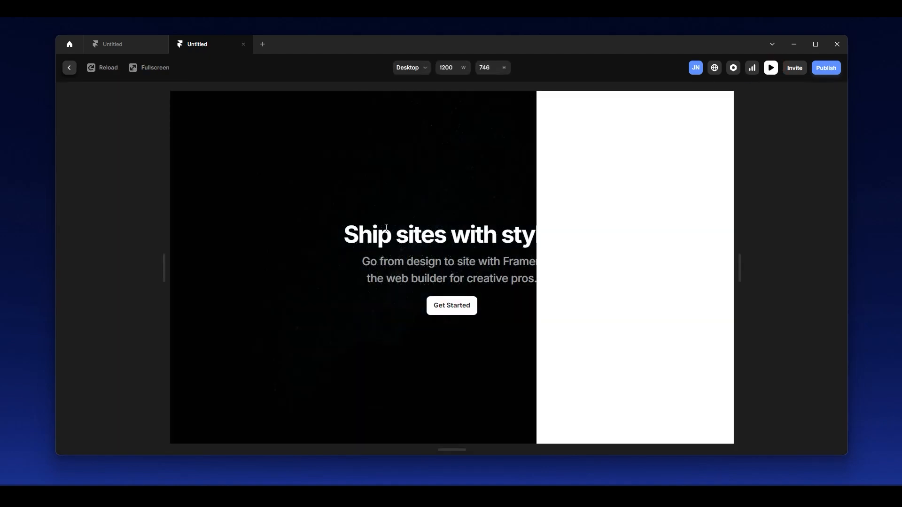
drag(347, 225, 541, 279)
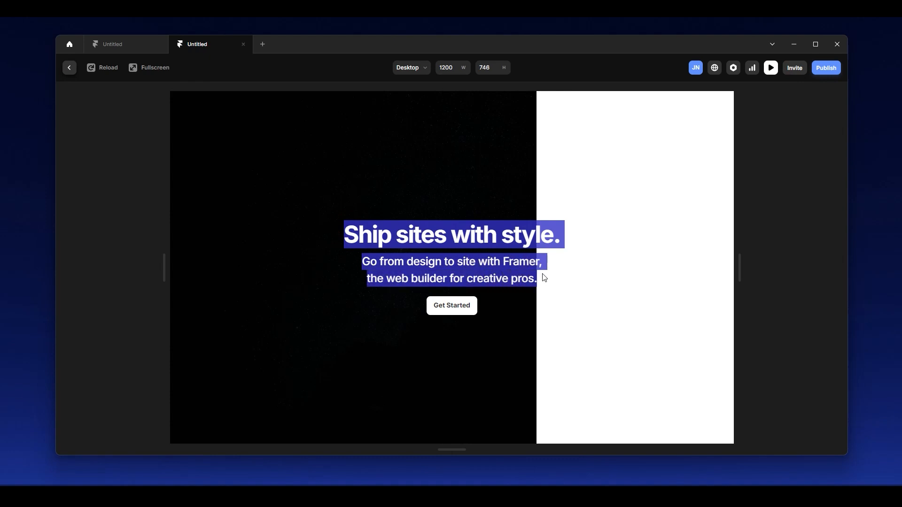
click(69, 68)
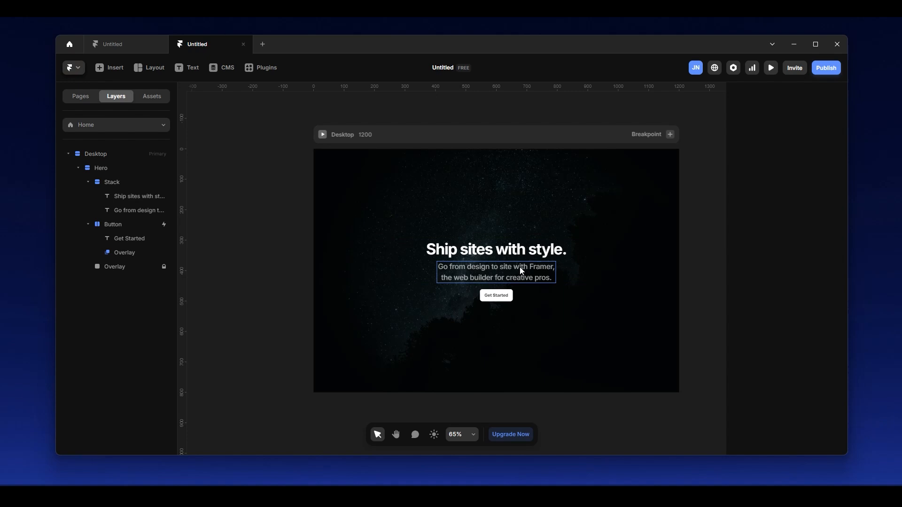
Lower the Z index of the hero's text stack by one step and check the Z index of the Button.
click(130, 254)
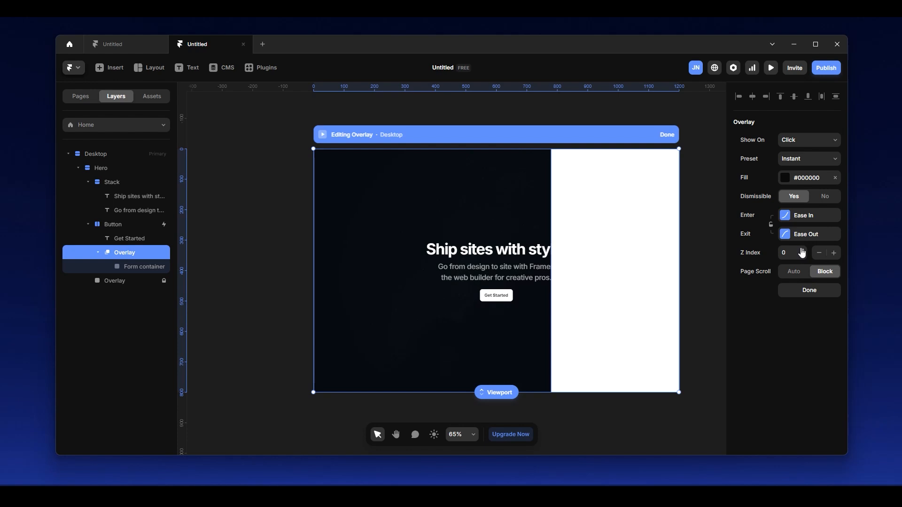
click(131, 182)
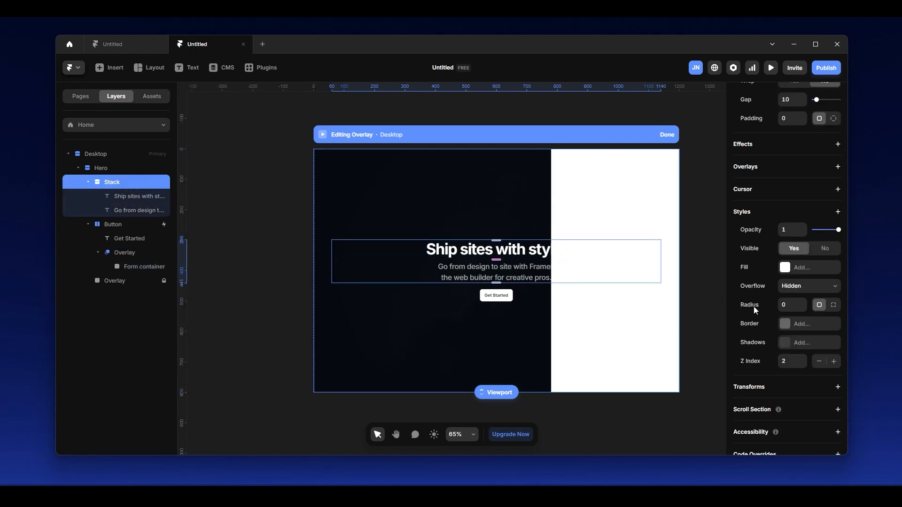
click(802, 365)
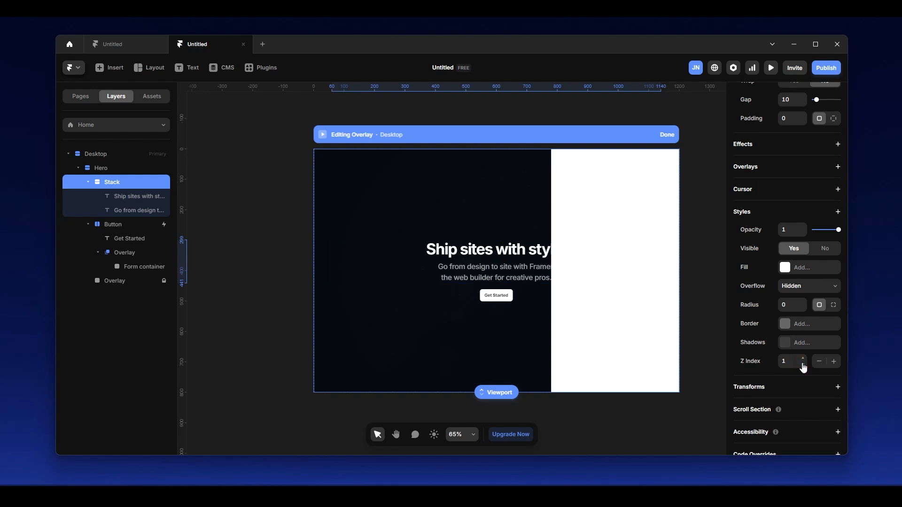
click(124, 222)
scroll(828, 371, down, 3)
scroll(810, 345, down, 2)
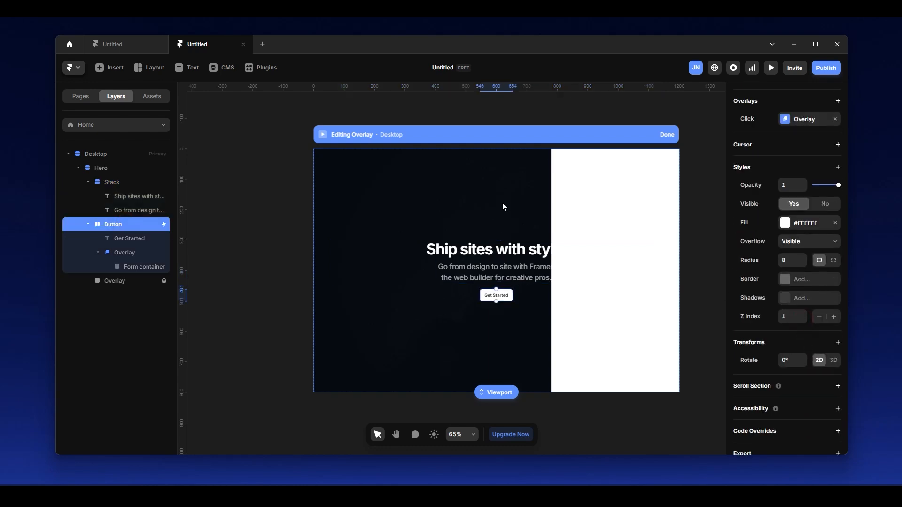
Set the Get Started button overlay's Z index to 2 and finish editing the overlay.
click(128, 255)
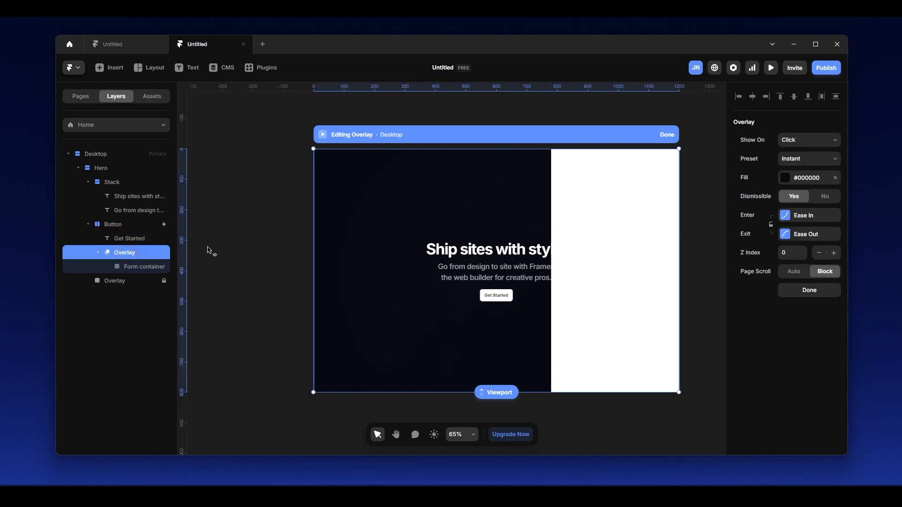
click(803, 250)
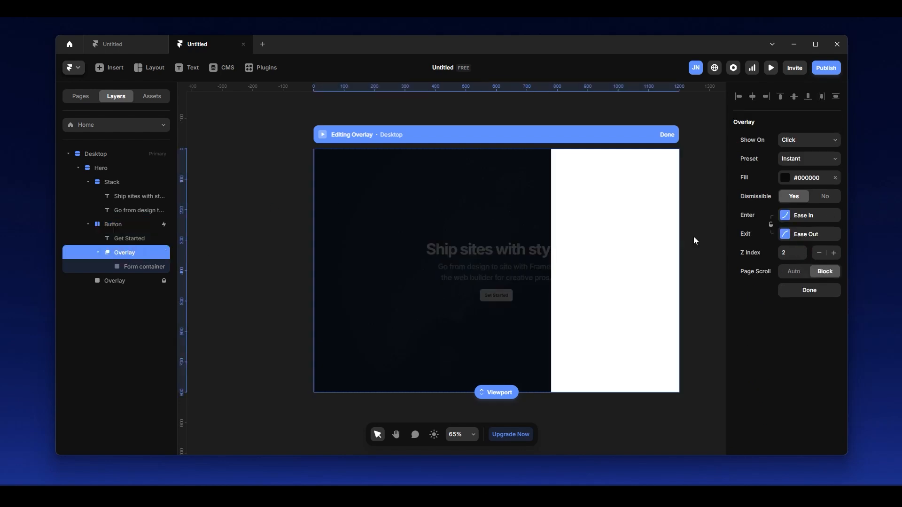
click(667, 134)
Preview the page in fullscreen, open the overlay from the Get Started button and return to the editor.
click(322, 135)
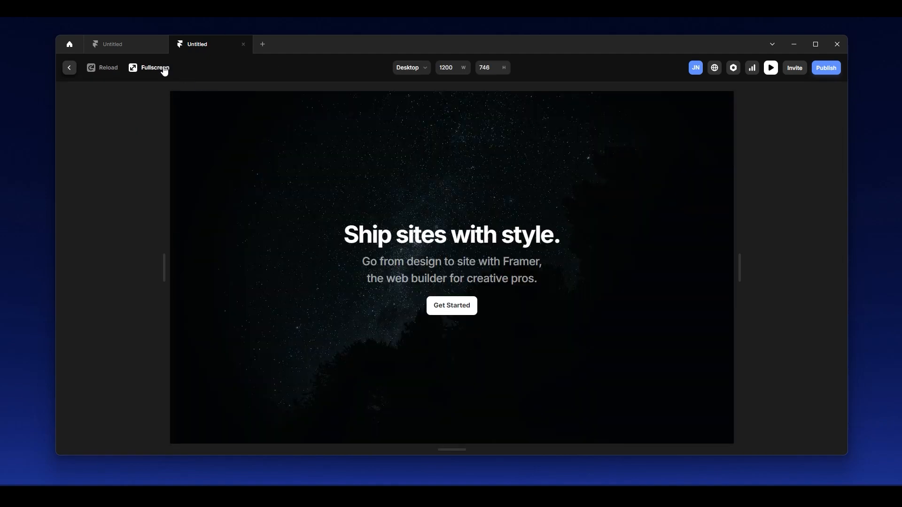
click(162, 69)
click(466, 292)
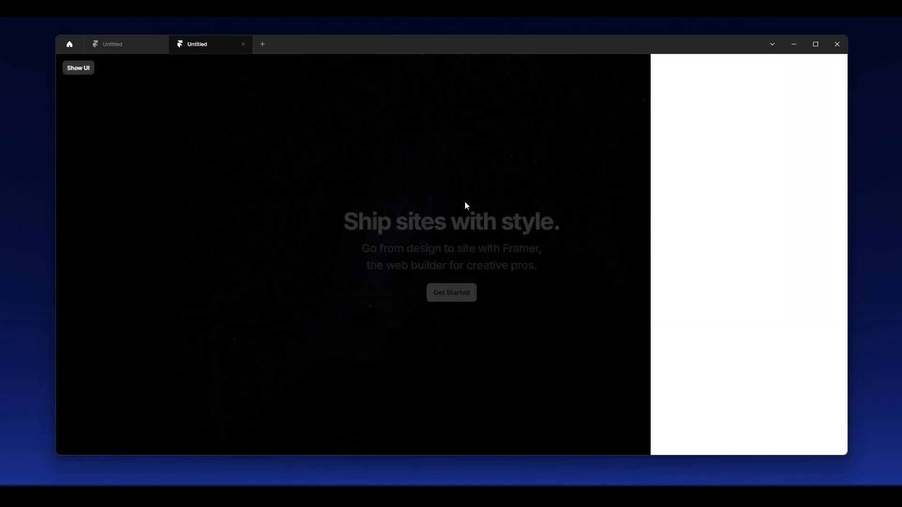
click(75, 69)
click(71, 67)
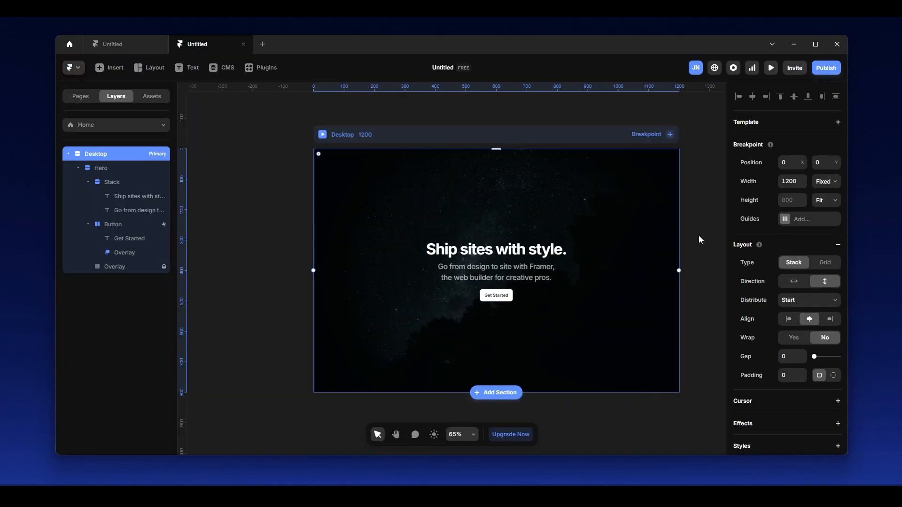
Add the text "Welcome to Framer" near the top of the form container inside the overlay.
click(114, 254)
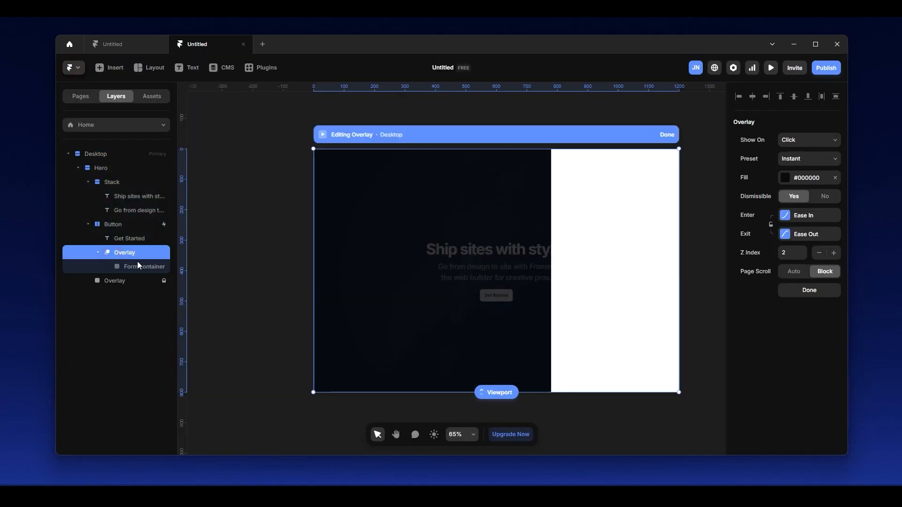
click(141, 266)
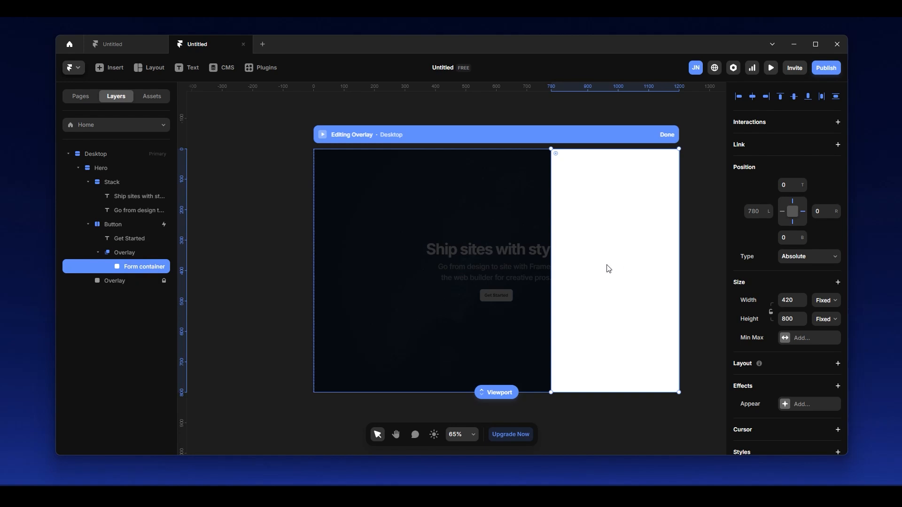
scroll(610, 267, up, 2)
key(space)
drag(700, 195, 635, 182)
key(t)
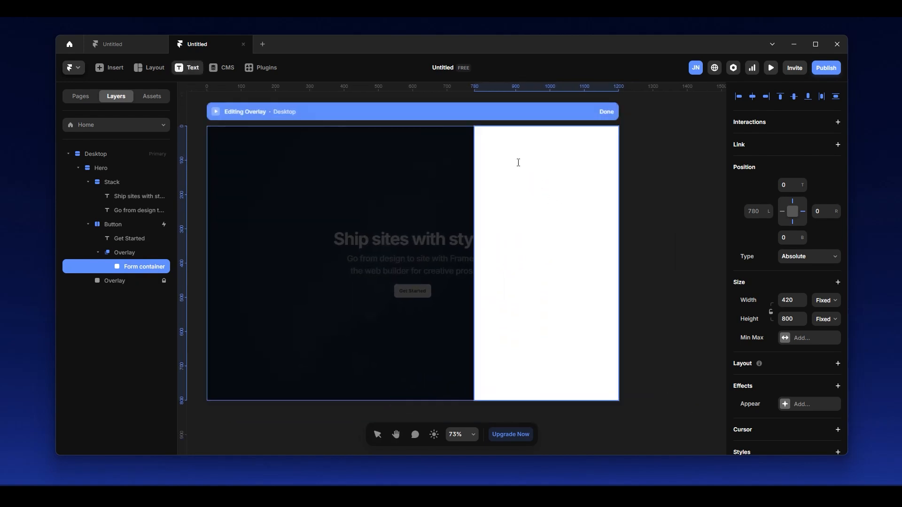
click(495, 154)
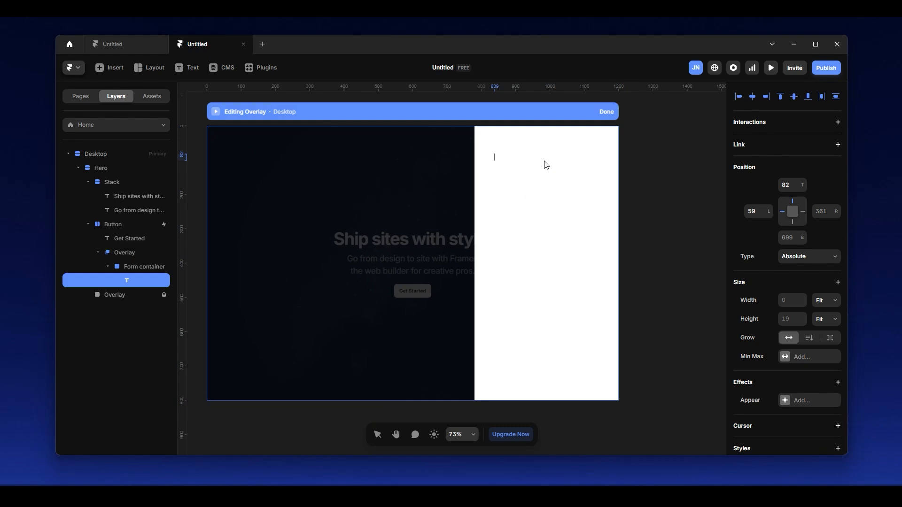
text(Welcome to Framer)
key(Return)
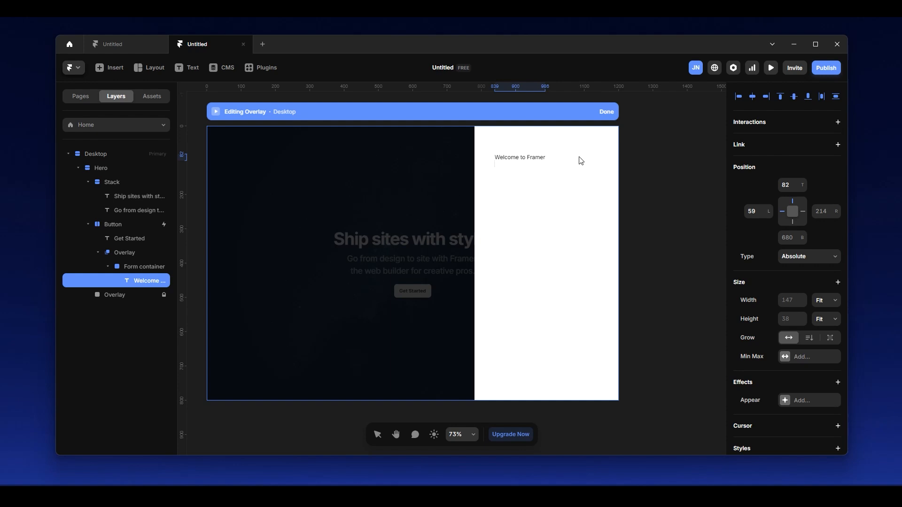
key(Escape)
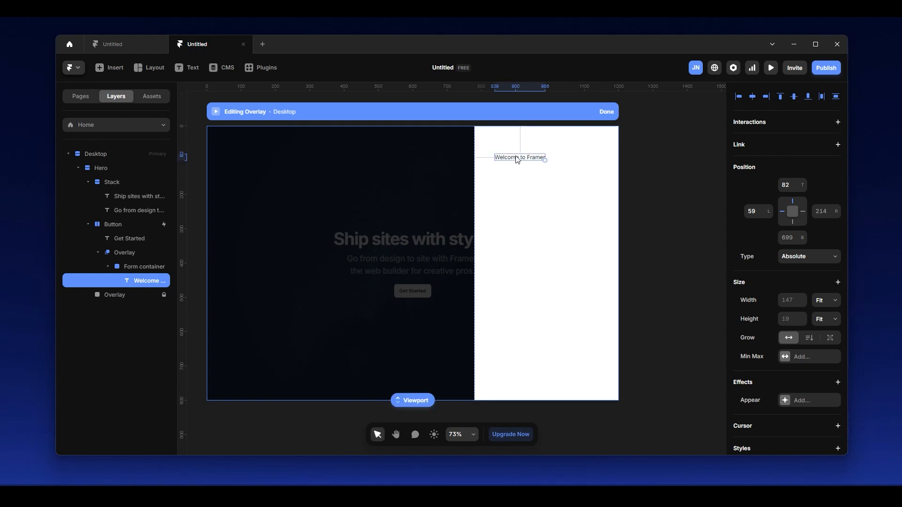
Duplicate the "Welcome to Framer" text directly below itself, about 113 from the form container's top.
key(alt)
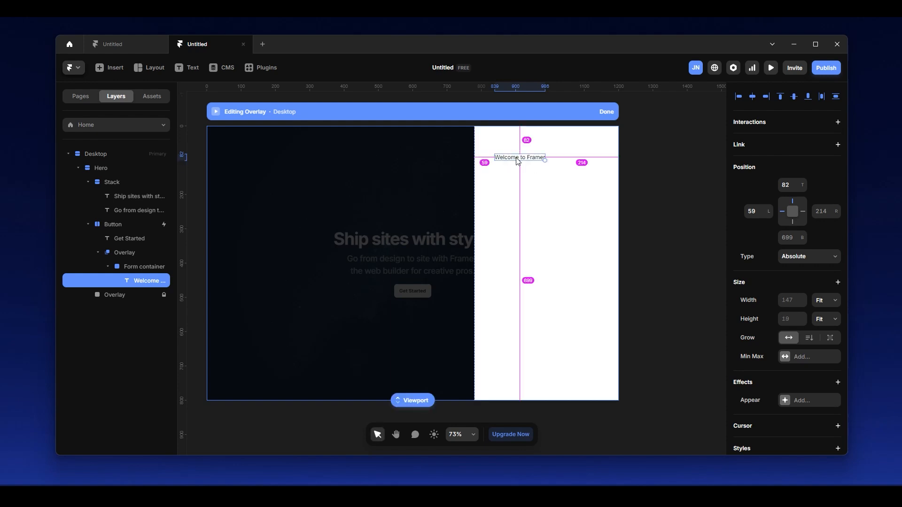
drag(521, 162, 523, 173)
scroll(523, 173, up, 5)
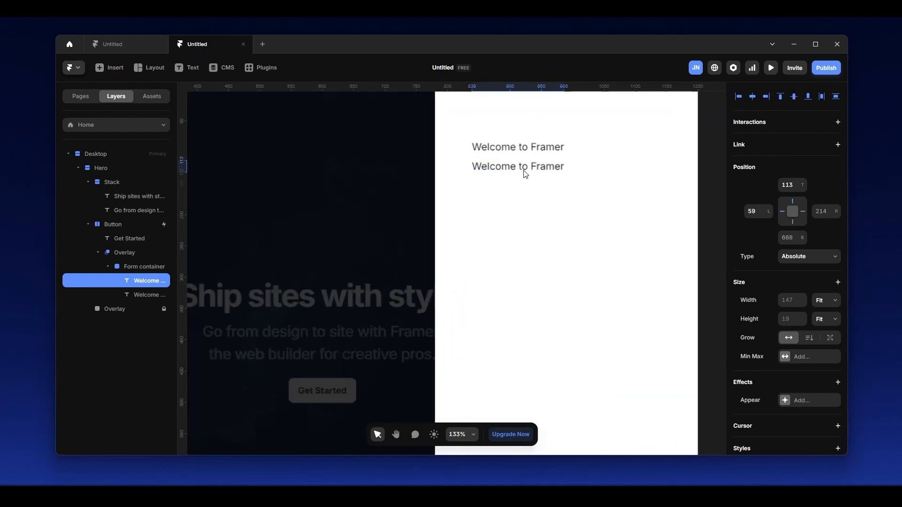
Replace the duplicate's text with a description beginning "Framer is where you build and ship beautiful sites".
double_click(539, 169)
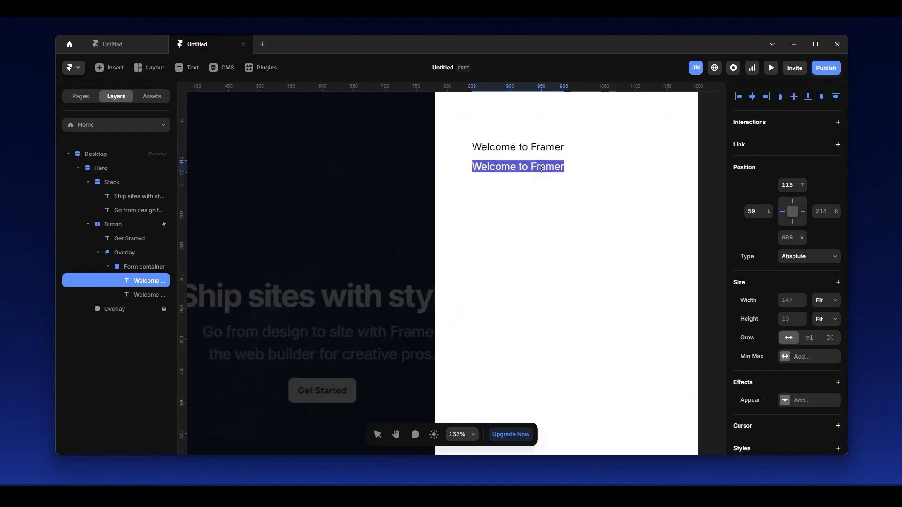
text(Framer is w)
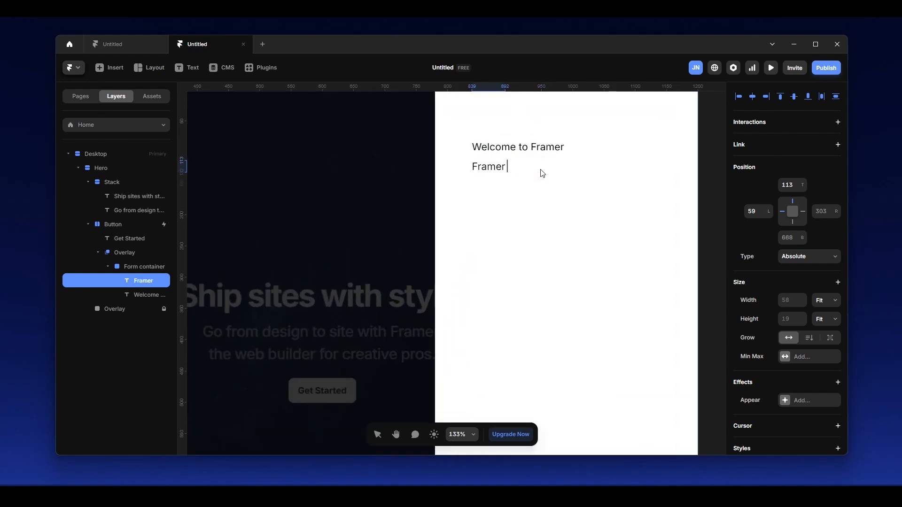
text(here you )
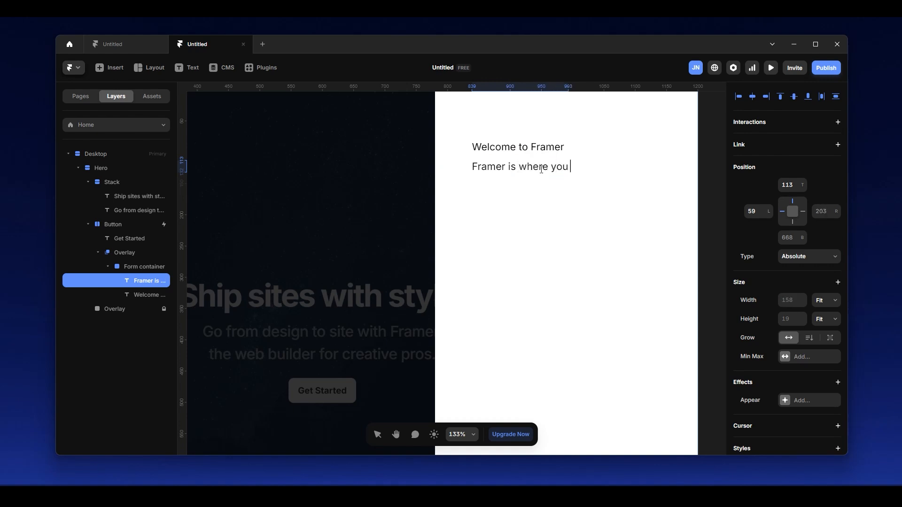
text(build)
text( and ship beautiful)
key(BackSpace)
key(BackSpace)
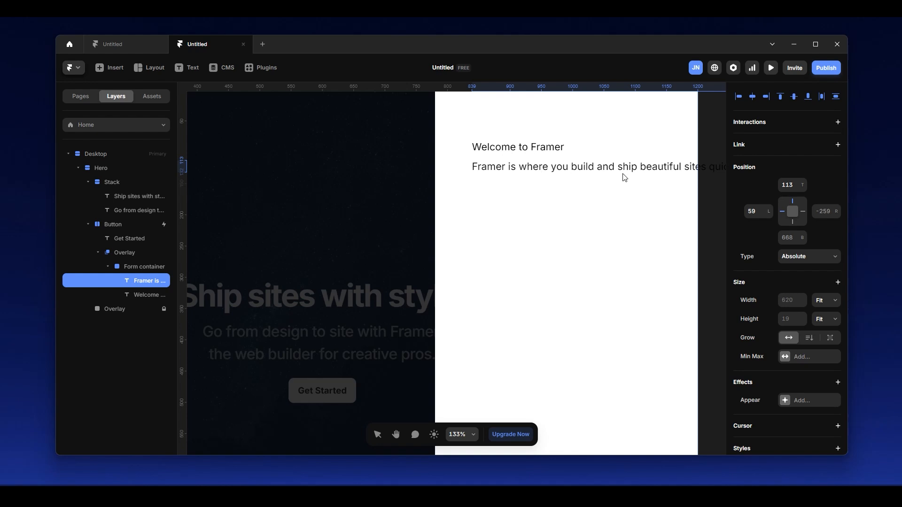
key(Escape)
click(588, 172)
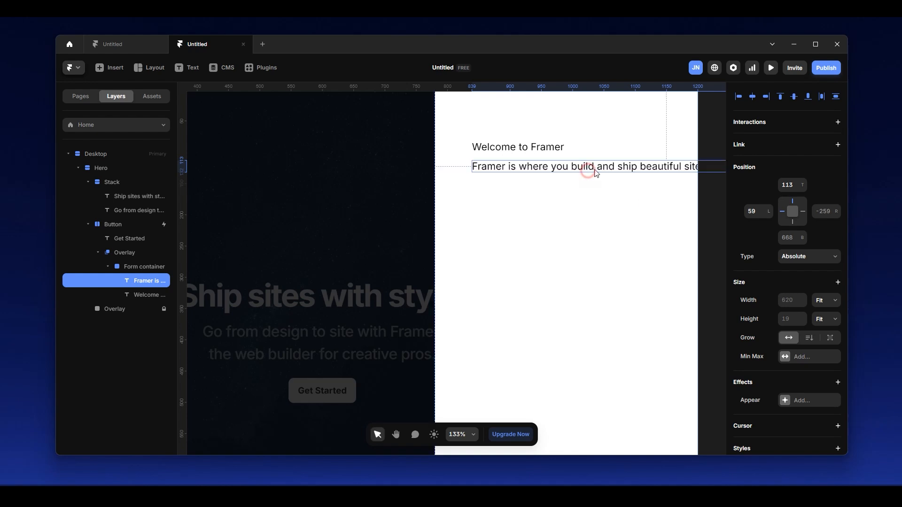
Scale the "Welcome to Framer" heading up to about 221 wide and move it up to about 63 from the container's top.
scroll(654, 199, down, 3)
key(space)
drag(679, 151, 547, 176)
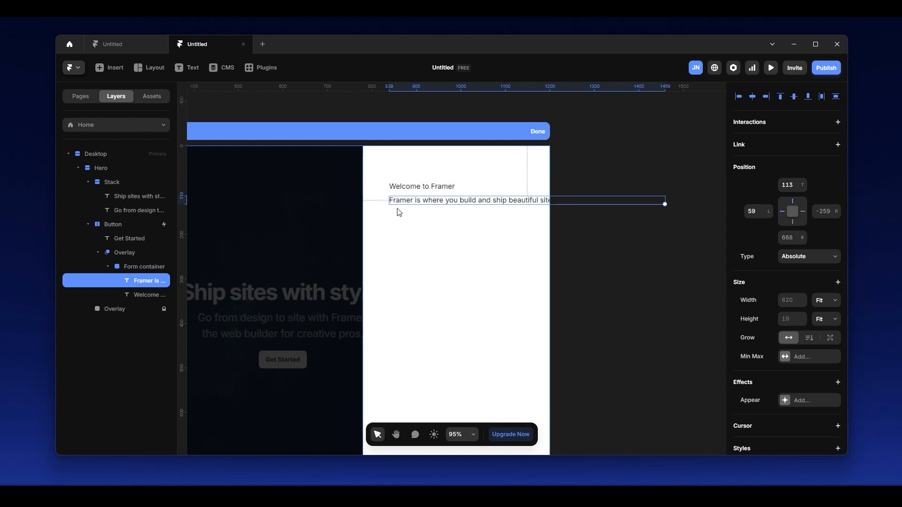
click(439, 187)
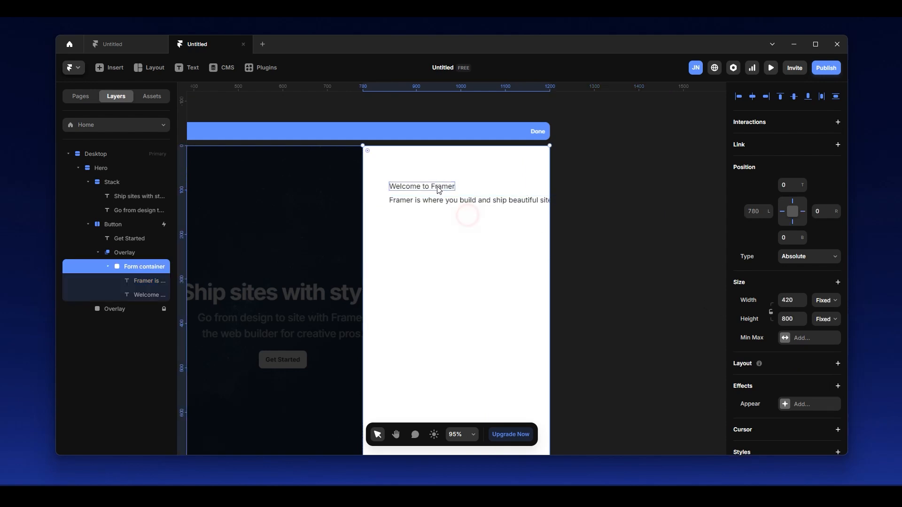
drag(454, 190, 499, 215)
click(442, 185)
drag(441, 181, 441, 177)
Reopen the overlay for editing and enlarge the "Welcome to Framer" heading further to about 295 by 38.
click(487, 186)
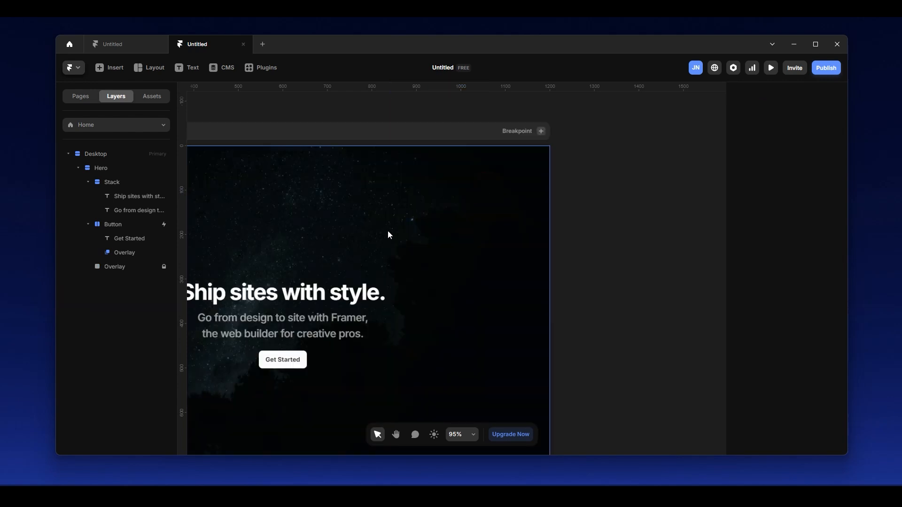
click(137, 253)
click(486, 184)
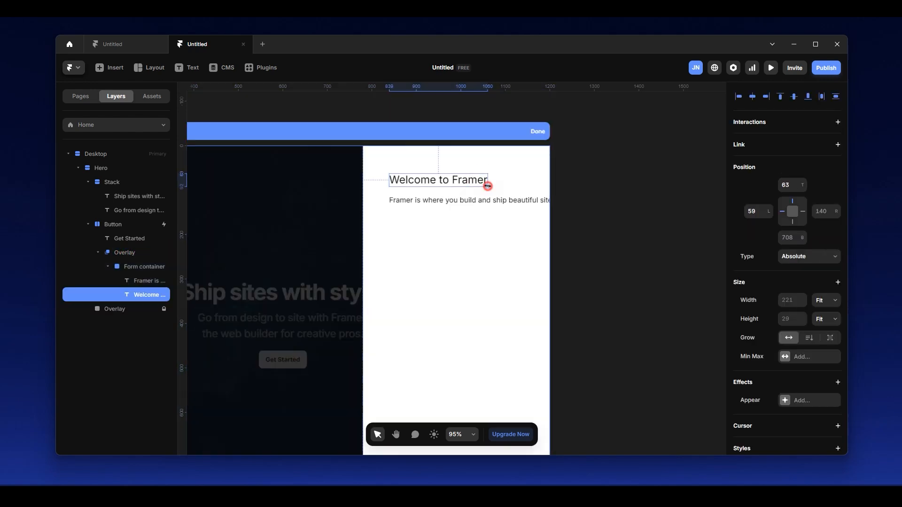
drag(488, 187, 520, 212)
Try wrapping the heading and the description together in a stack, and remove that wrapper again.
click(446, 183)
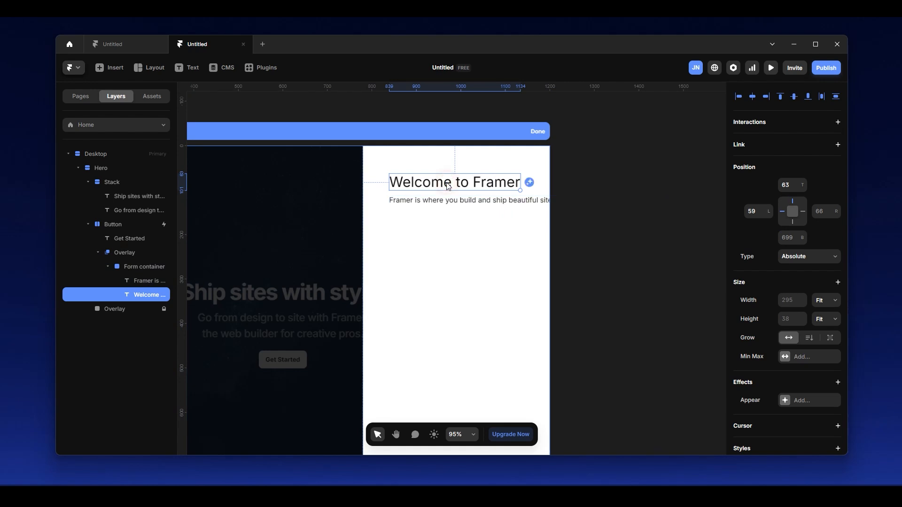
shift+click(430, 202)
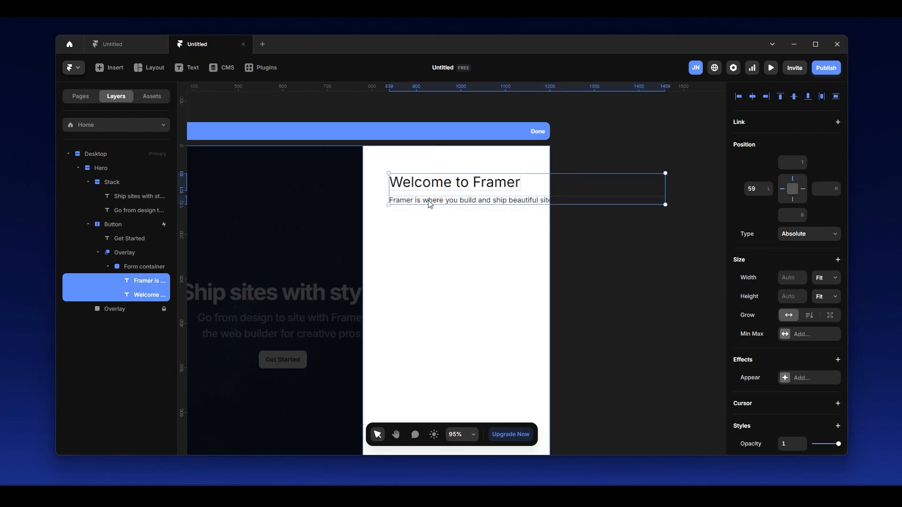
key(ctrl+Return)
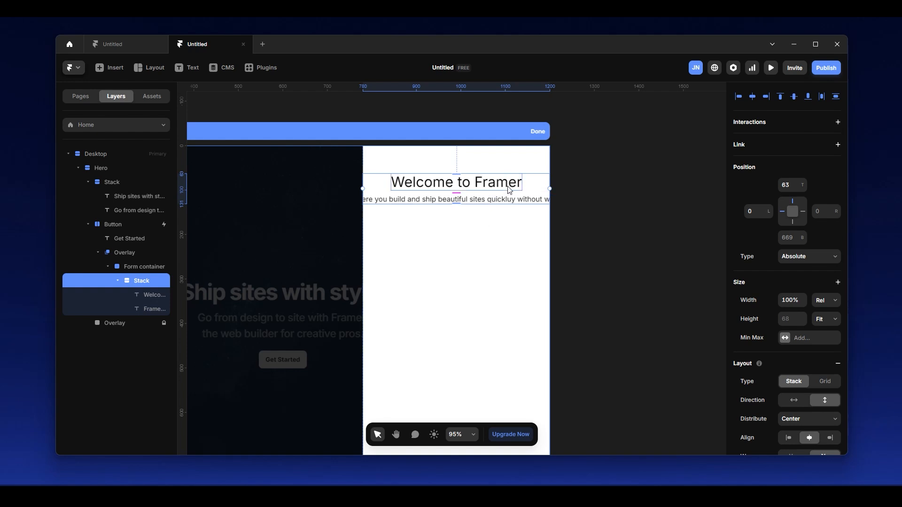
key(ctrl+shift+g)
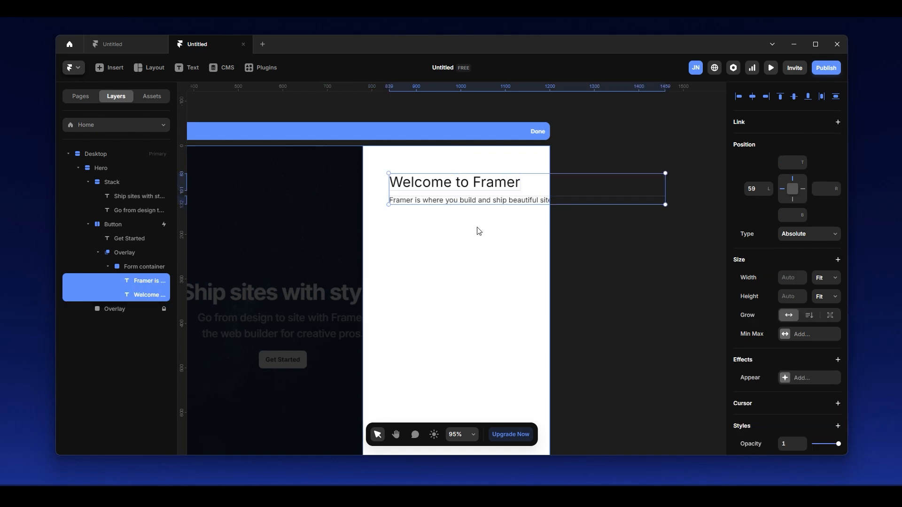
Select the heading and the description in the form container and wrap both in a new stack.
click(484, 229)
click(481, 185)
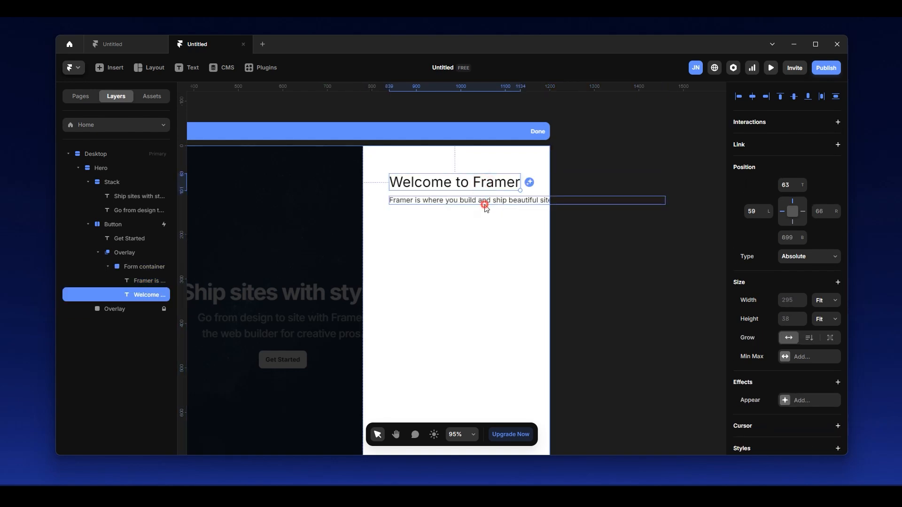
shift+click(483, 201)
right_click(487, 192)
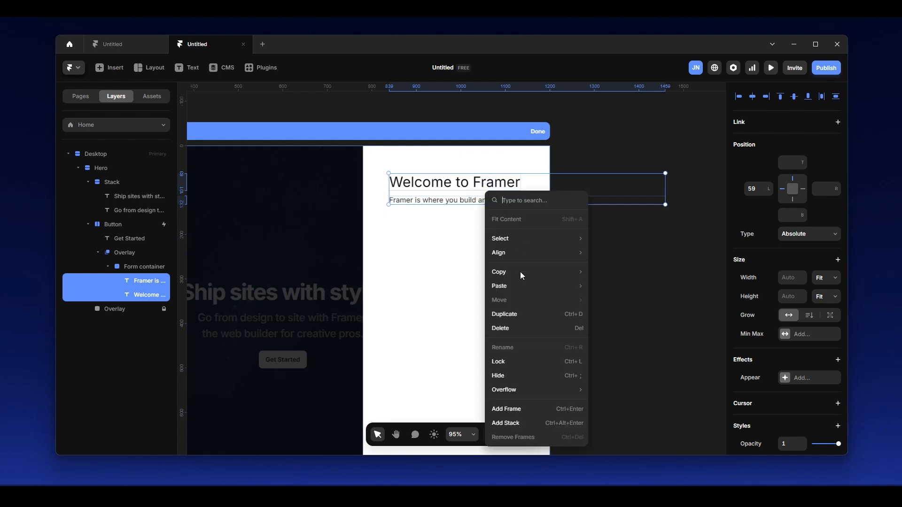
click(517, 424)
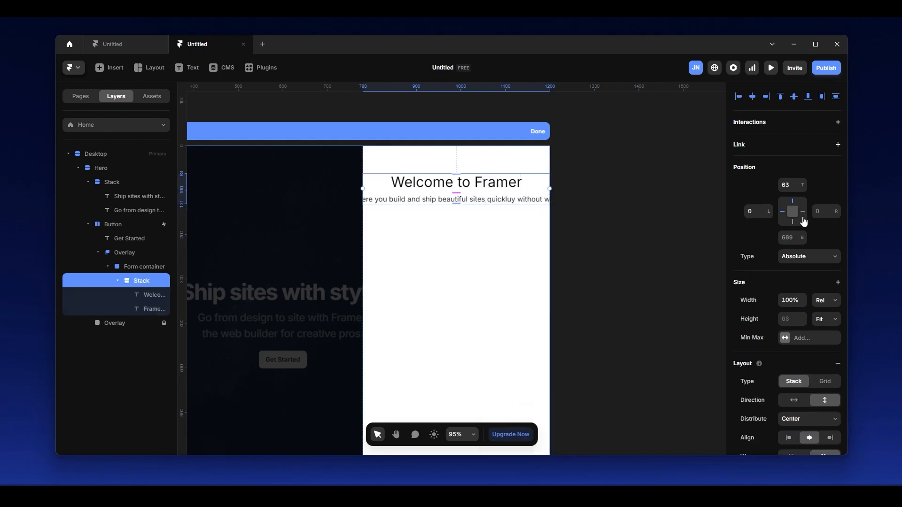
Look at the new stack's width sizing options, and add a stack layout to the form container.
click(825, 302)
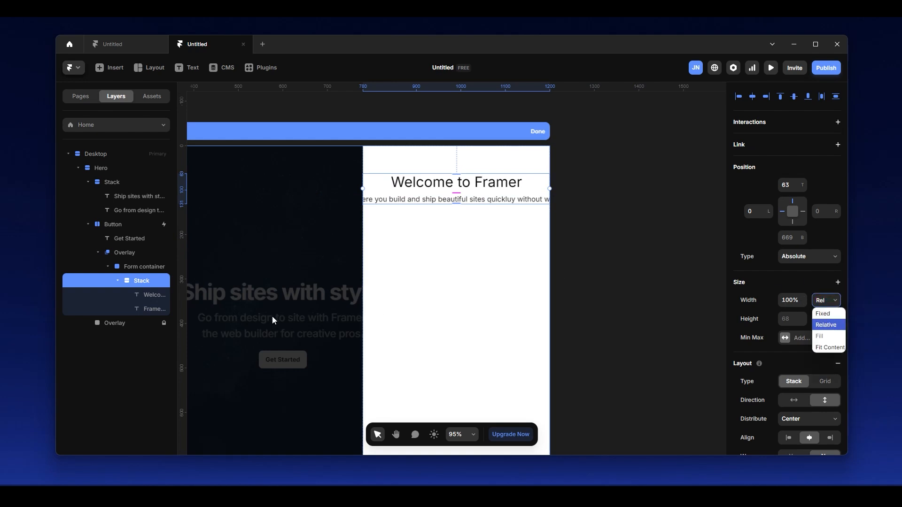
click(156, 268)
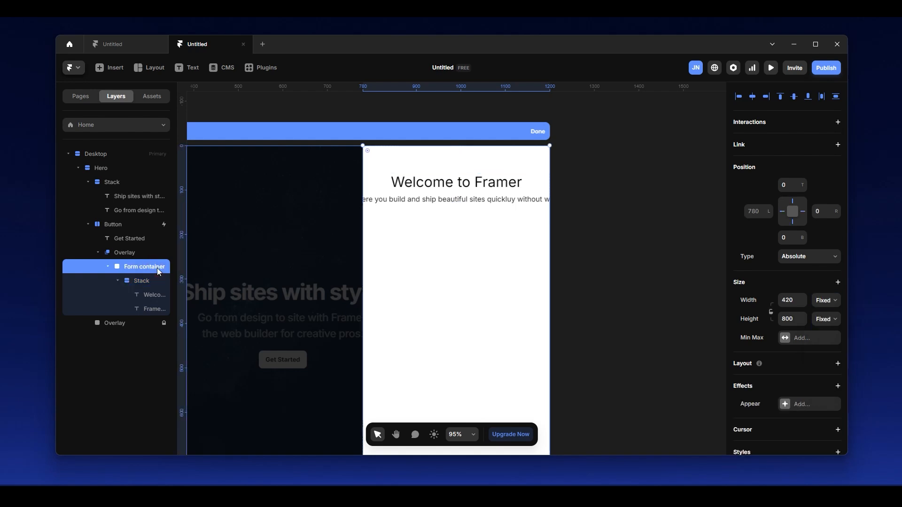
click(837, 364)
scroll(486, 298, down, 2)
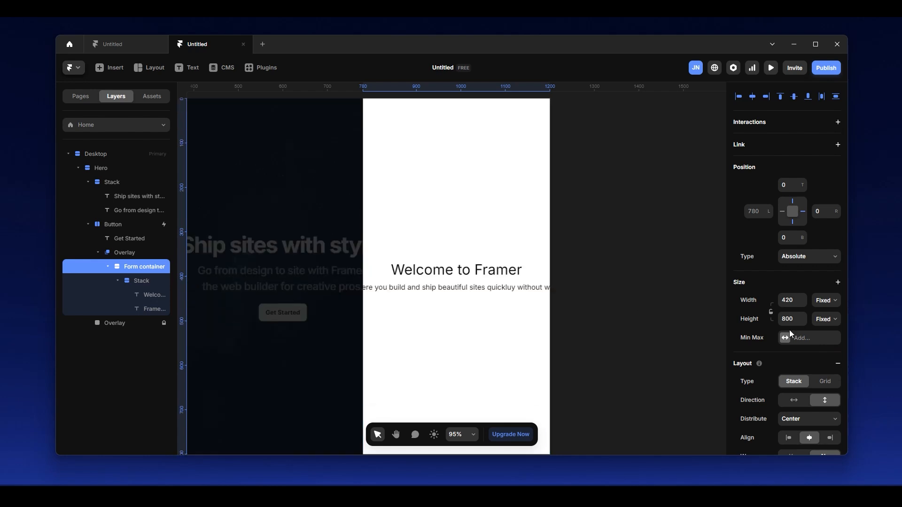
Set the form container's stack distribution to Start.
scroll(797, 353, down, 3)
scroll(797, 353, down, 1)
click(815, 278)
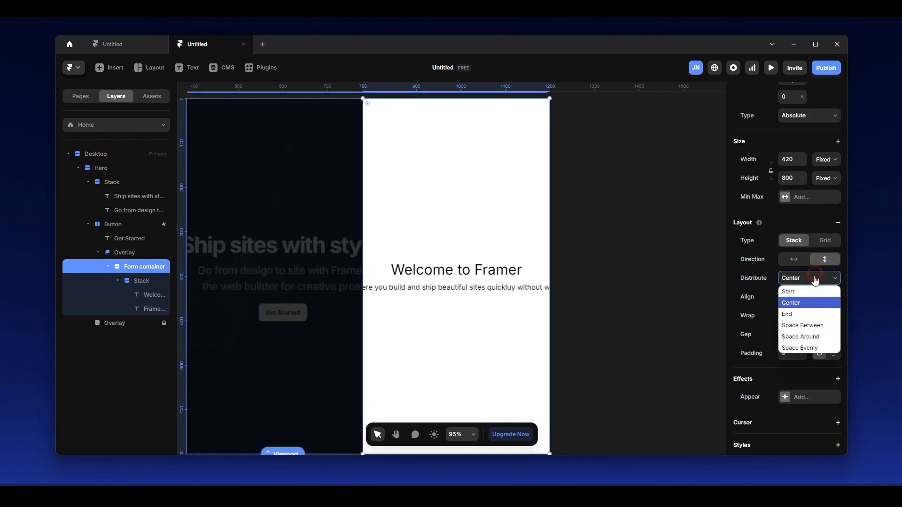
click(800, 292)
scroll(506, 155, up, 1)
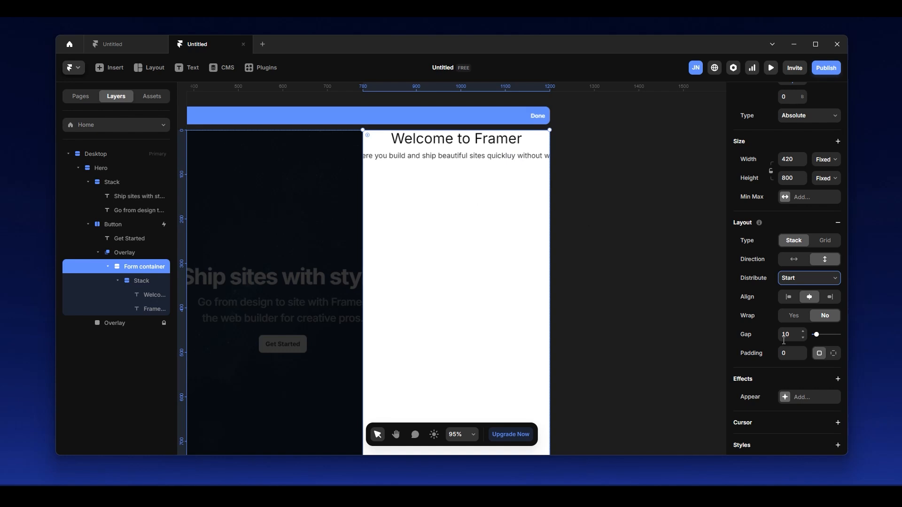
Set the form container's padding to 24 on all sides, with 80 for the top padding.
click(792, 355)
text(24)
key(Return)
click(833, 353)
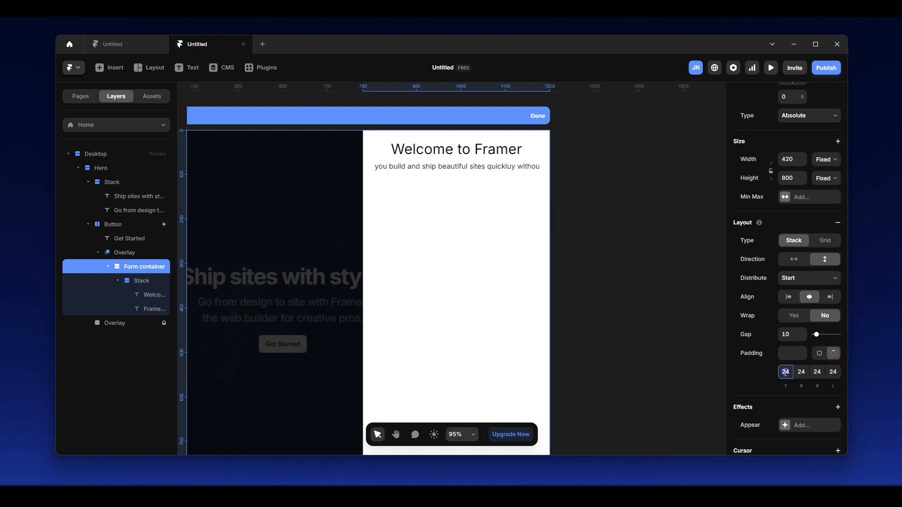
text(804)
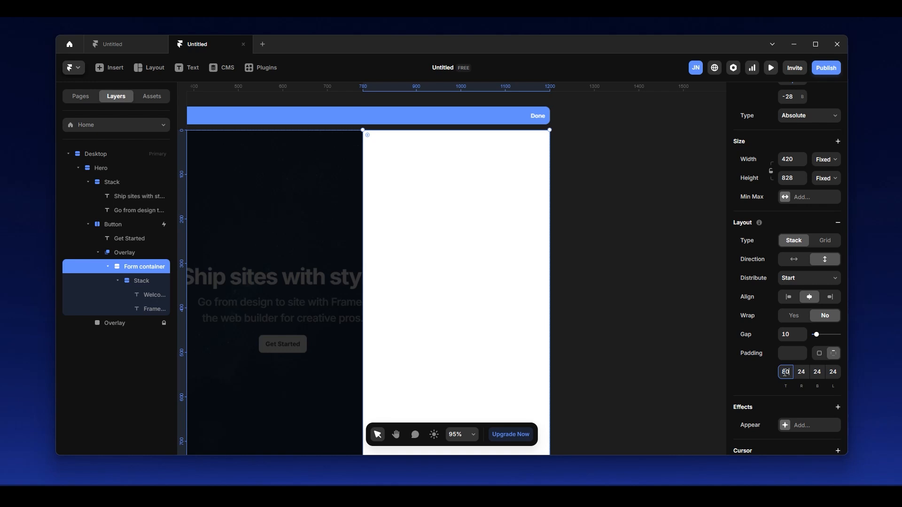
Set the inner text stack's distribution to Start and align its contents to the left.
click(139, 282)
scroll(821, 324, down, 2)
click(796, 257)
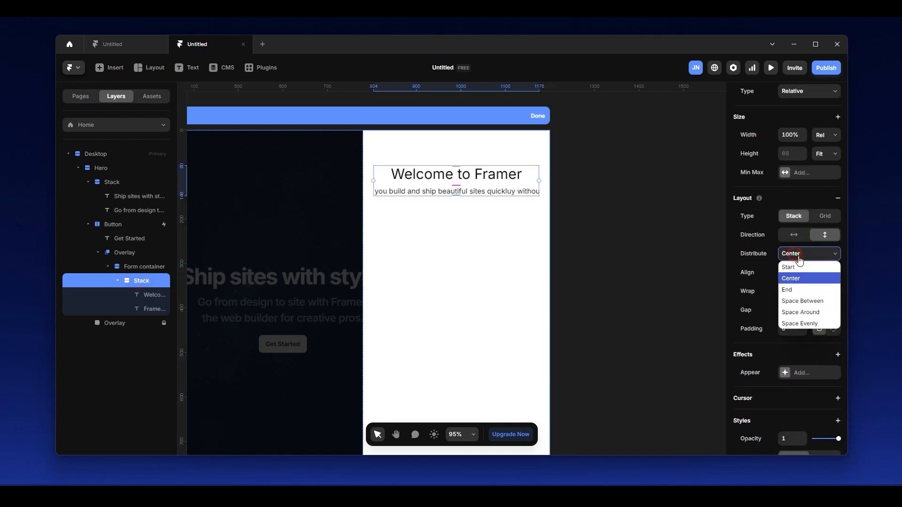
click(795, 266)
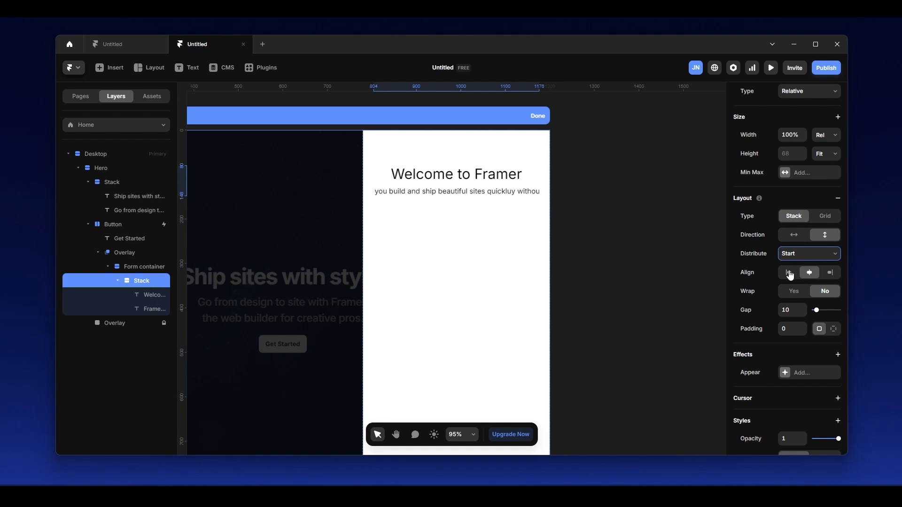
click(788, 273)
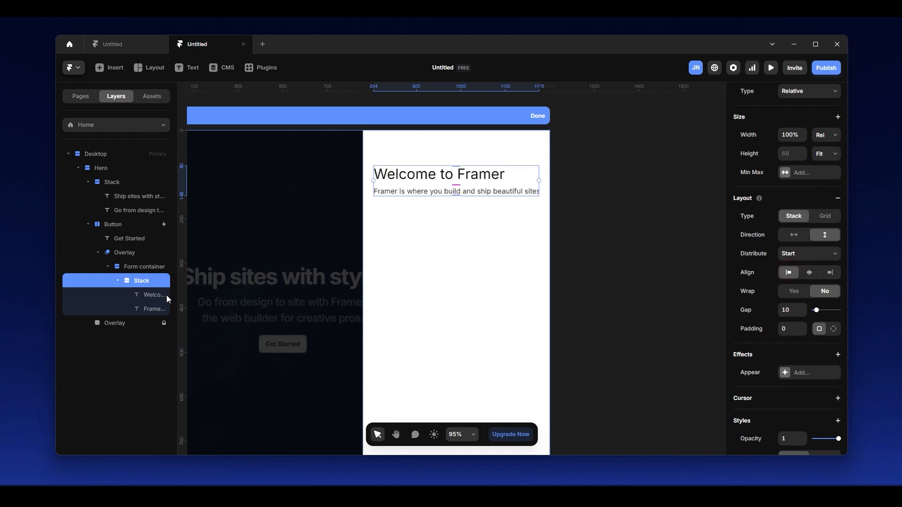
Widen the layer list and set the description text's width to Fill.
drag(177, 306, 210, 313)
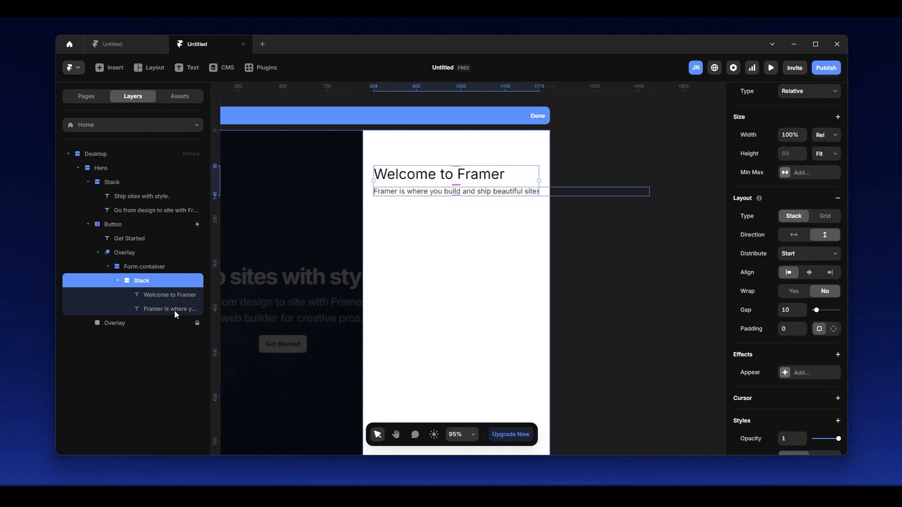
click(174, 310)
click(826, 231)
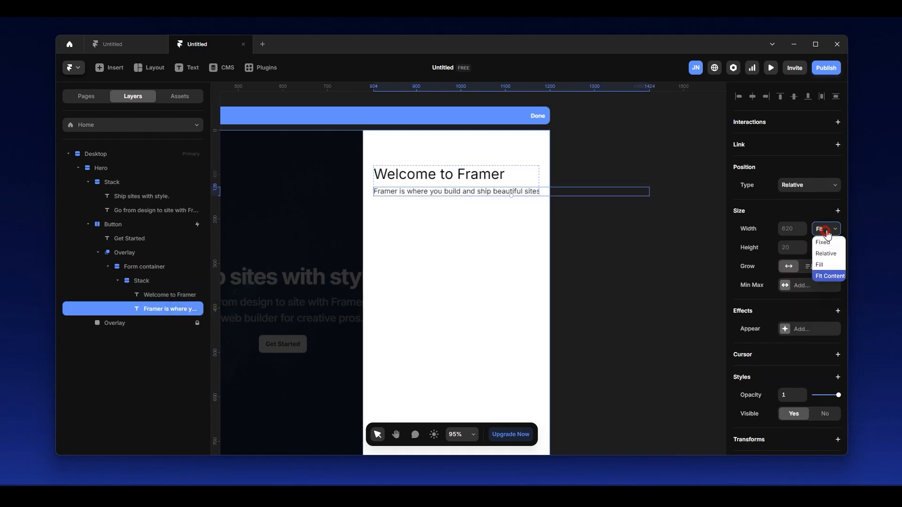
click(819, 264)
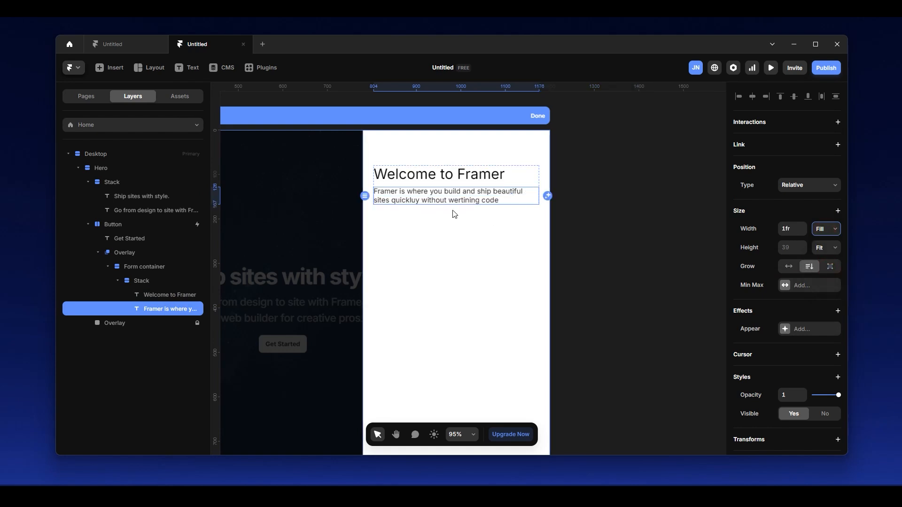
Correct the misspelled words in the description to "quickly" and "writing".
scroll(453, 211, up, 5)
scroll(398, 198, down, 5)
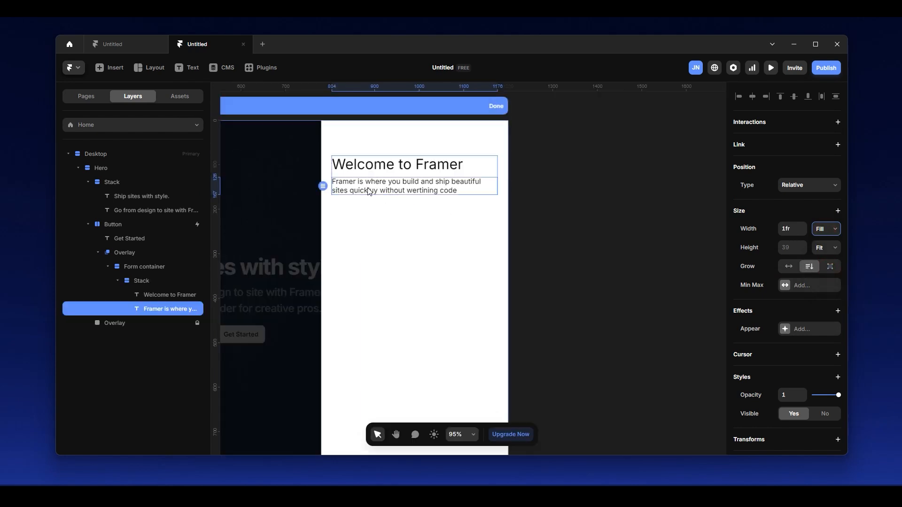
double_click(368, 190)
click(379, 190)
key(BackSpace)
key(BackSpace)
key(BackSpace)
text(ly)
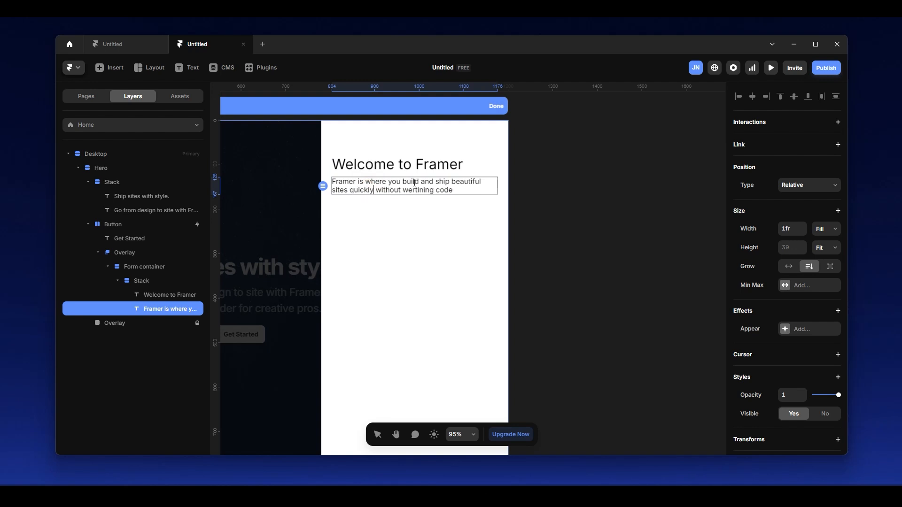
double_click(415, 189)
text(writing)
click(466, 214)
Set the width of the stack holding the heading and description to Fill.
click(435, 191)
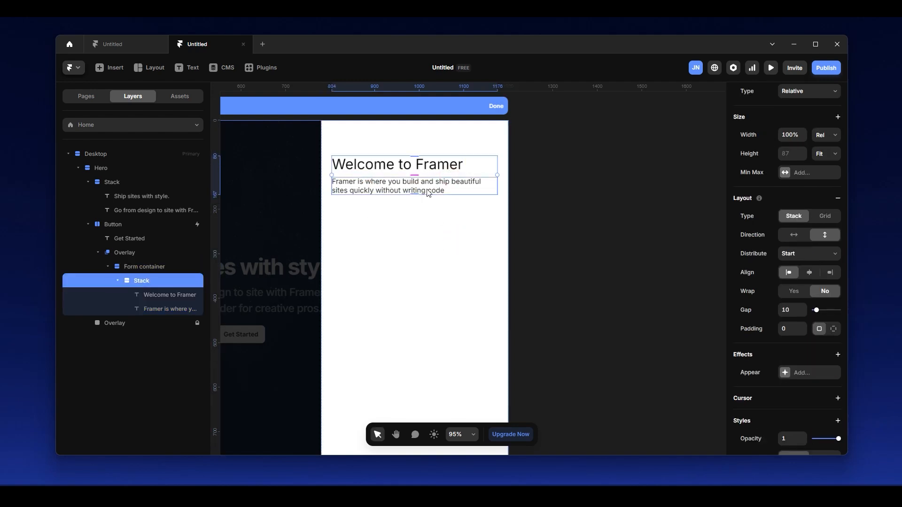
click(495, 193)
click(487, 175)
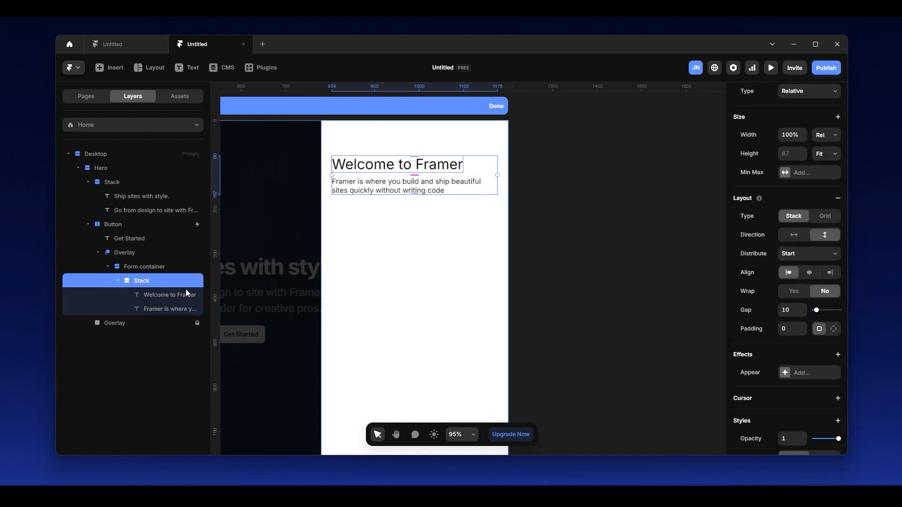
scroll(331, 179, up, 3)
scroll(836, 145, up, 2)
click(833, 229)
click(820, 264)
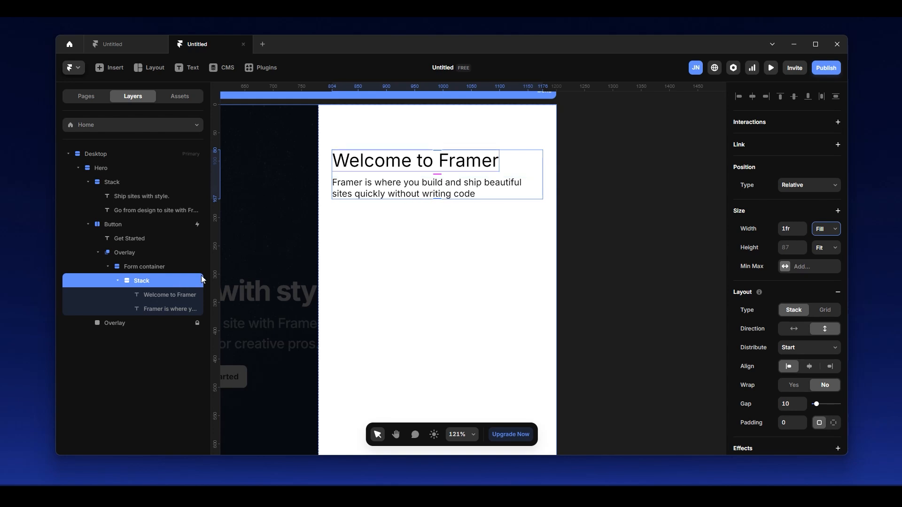
Insert a Form Builder form below the description and increase the form container's gap to 27.
click(106, 68)
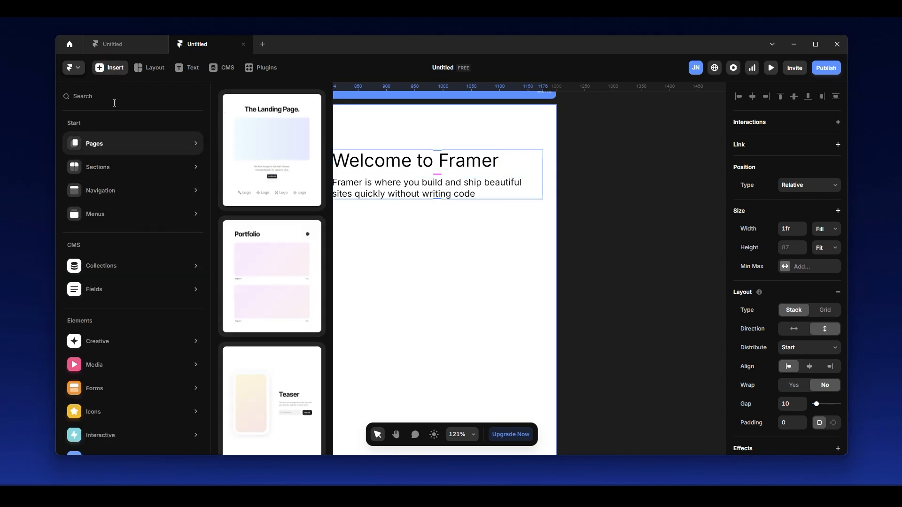
text(form)
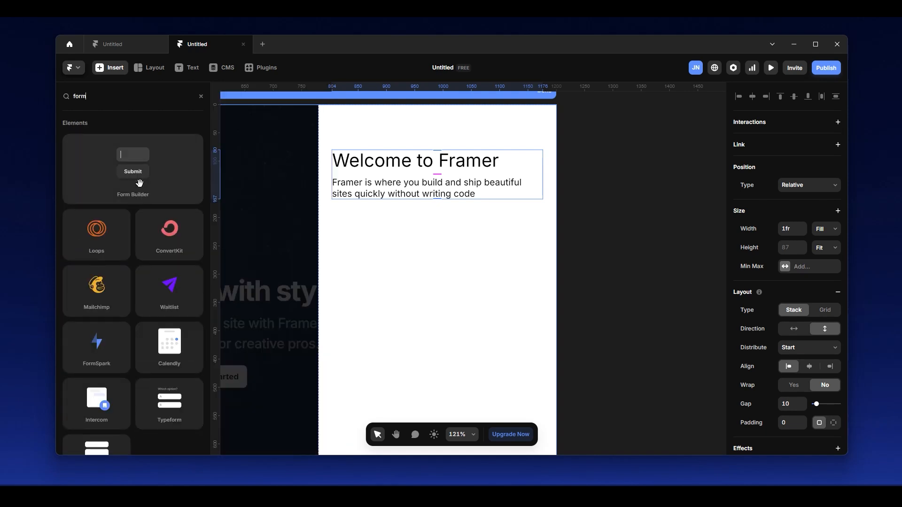
drag(139, 183, 404, 281)
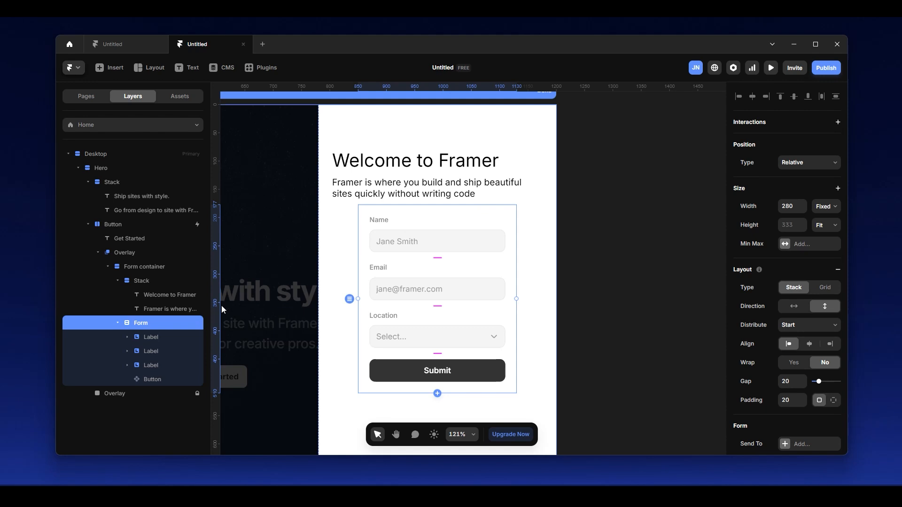
click(521, 201)
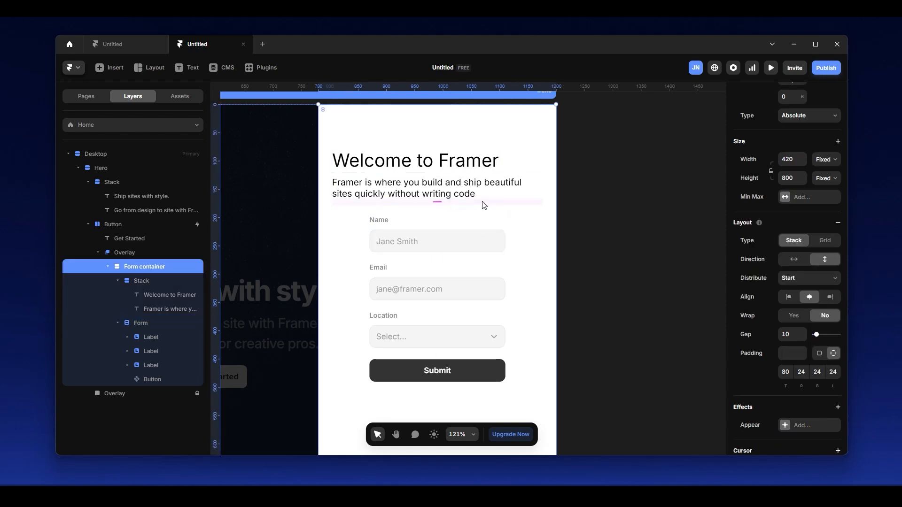
drag(433, 202, 435, 214)
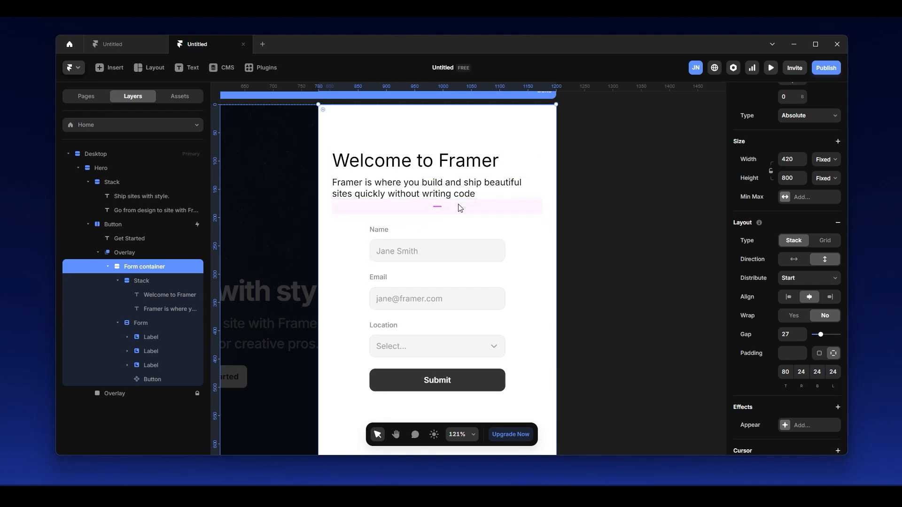
Set the form's width to Fill and its padding to 0.
click(145, 325)
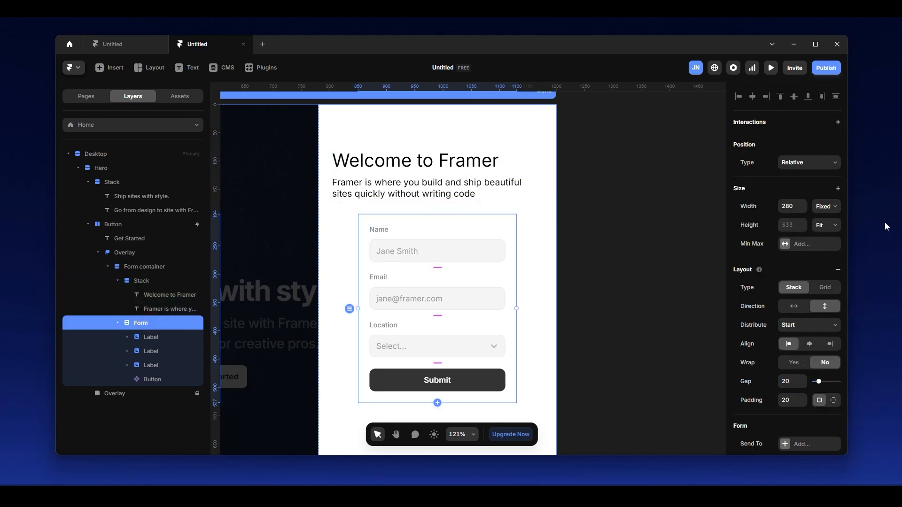
click(826, 207)
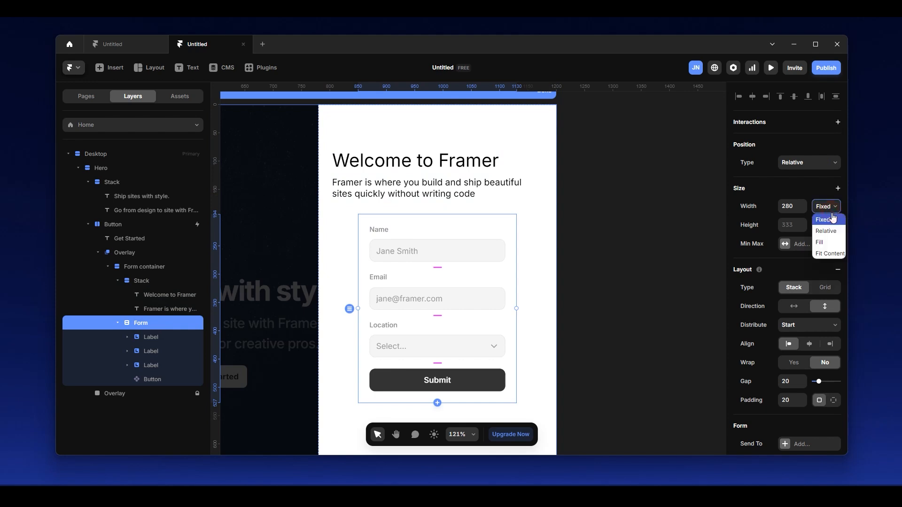
click(831, 247)
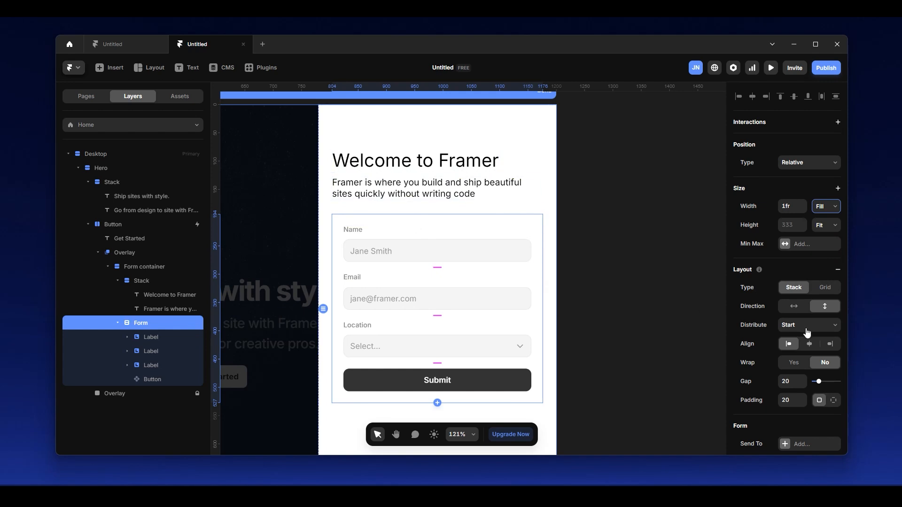
scroll(806, 331, down, 2)
click(788, 306)
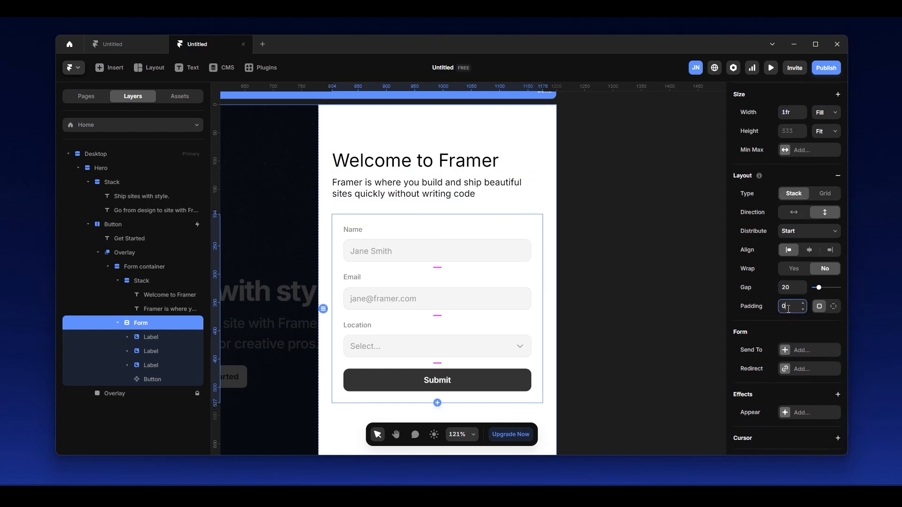
key(Return)
click(625, 210)
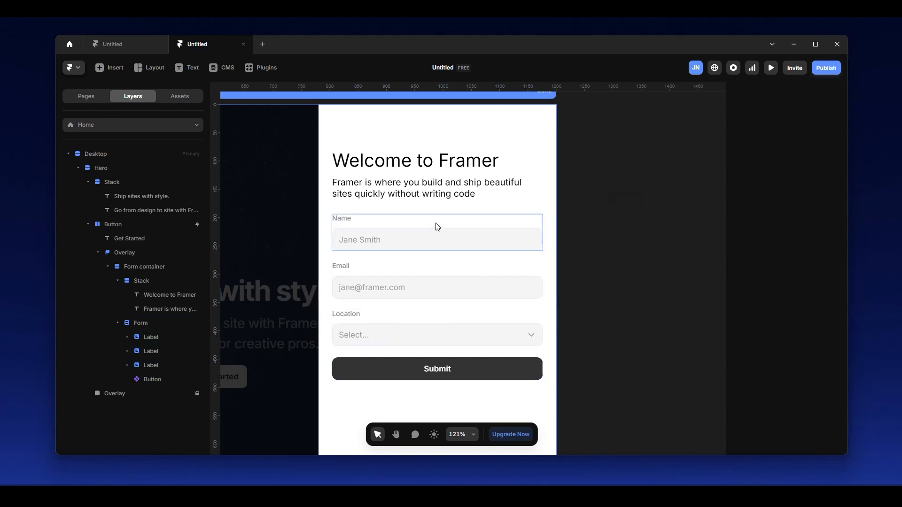
Delete the Location field from the form.
scroll(376, 235, down, 3)
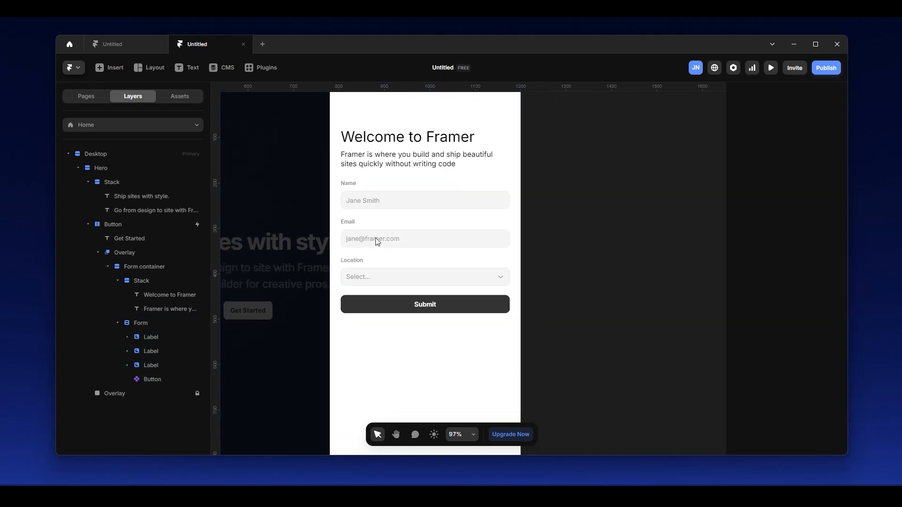
scroll(404, 207, up, 2)
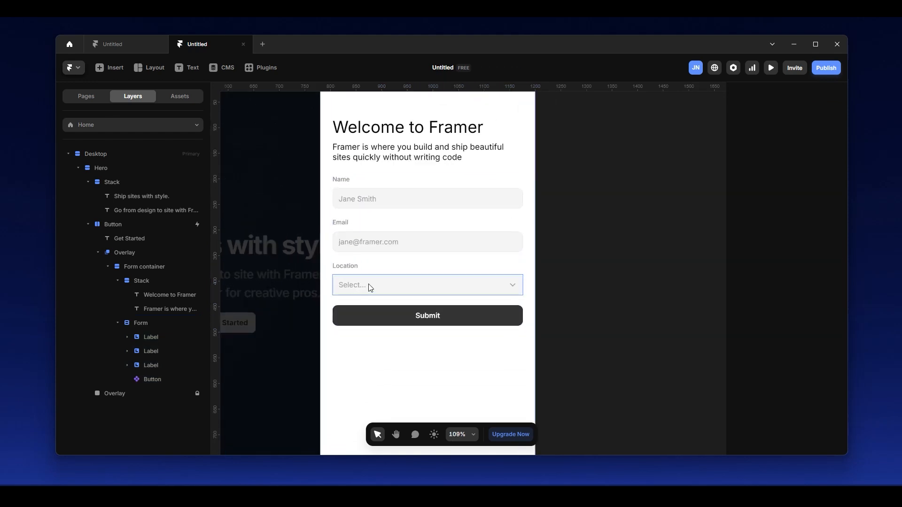
click(381, 271)
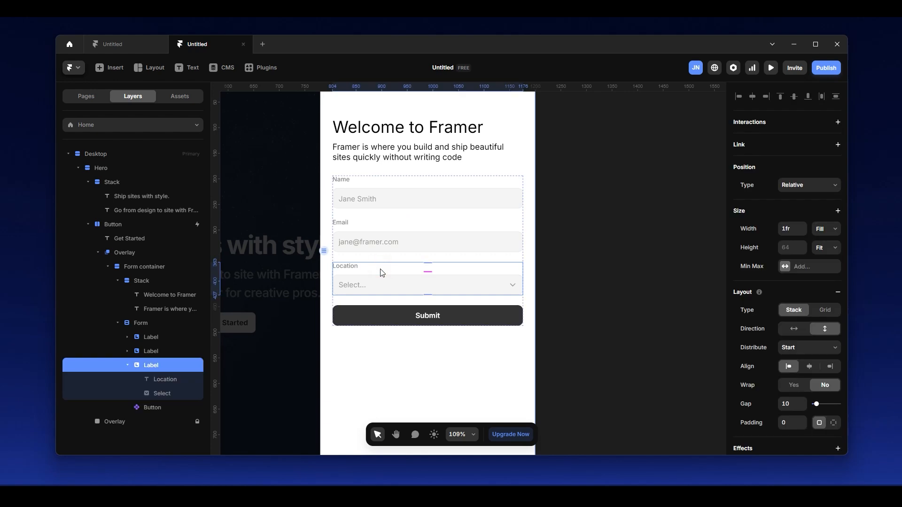
key(Delete)
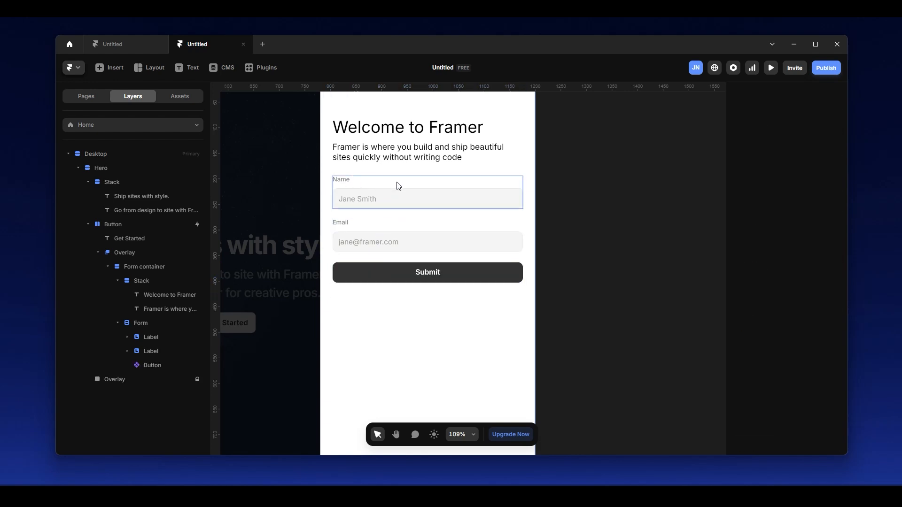
Hide the Name and Email label texts and duplicate the name input within its label group.
click(383, 181)
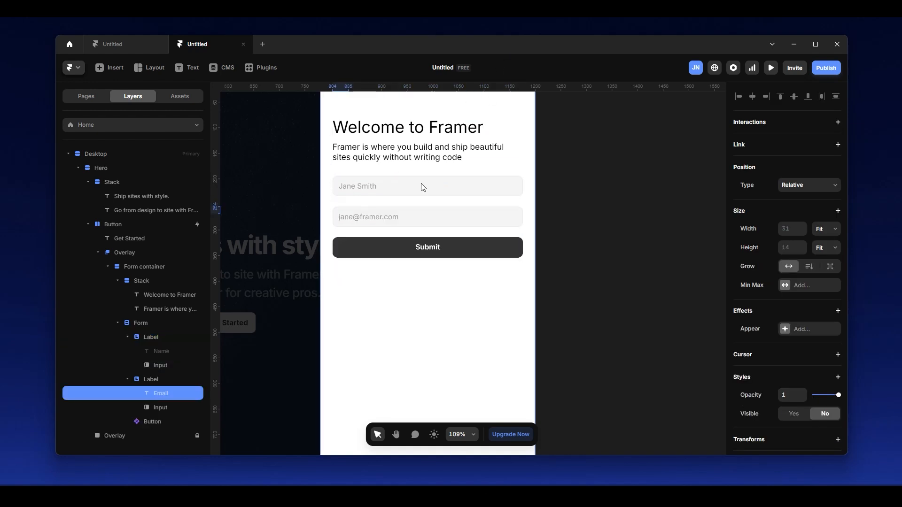
click(398, 189)
key(ctrl+d)
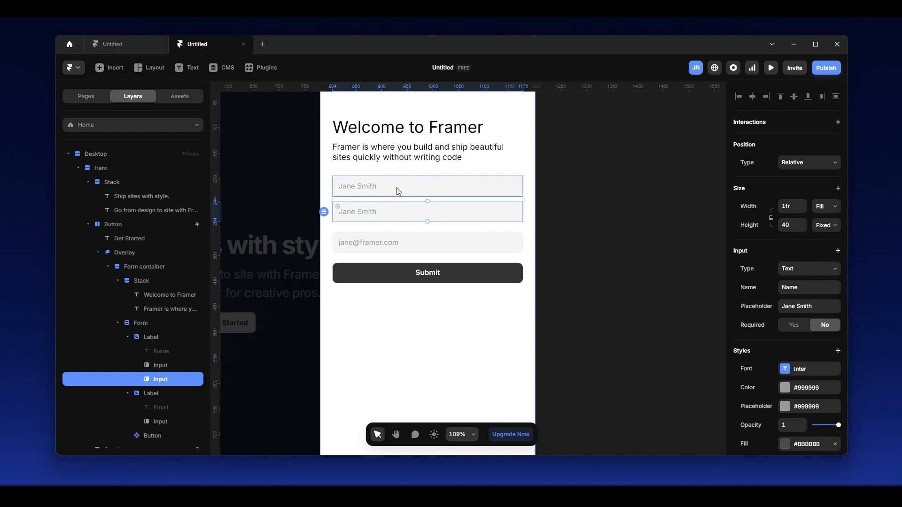
Arrange the two name inputs horizontally with a gap of 26 between them.
click(406, 198)
click(793, 328)
mouse_move(426, 186)
mouse_down()
mouse_move(435, 186)
mouse_move(421, 187)
mouse_up()
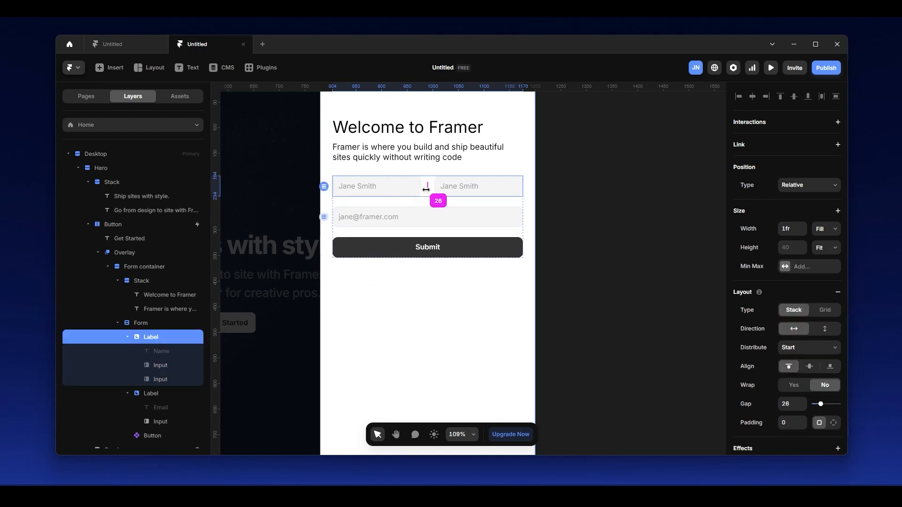
Replace the placeholder of the first of the two name inputs with "First Name".
click(417, 188)
click(802, 303)
key(BackSpace)
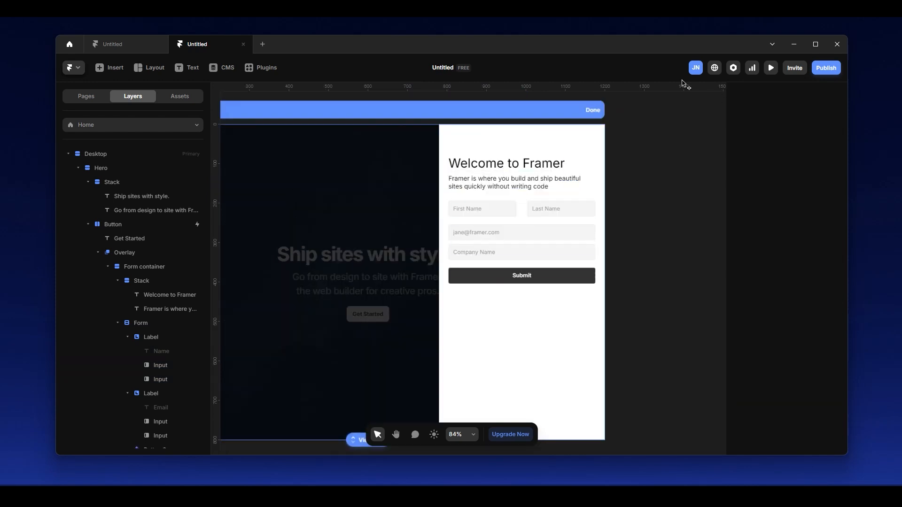
Set the gap between the email and Company Name inputs to 20.
scroll(547, 229, up, 5)
click(497, 238)
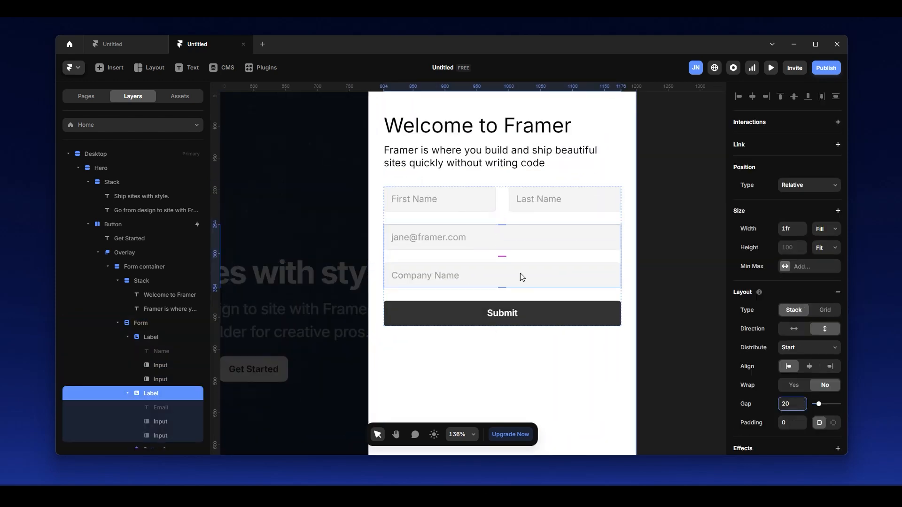
scroll(517, 273, down, 4)
scroll(497, 264, up, 3)
scroll(540, 261, down, 1)
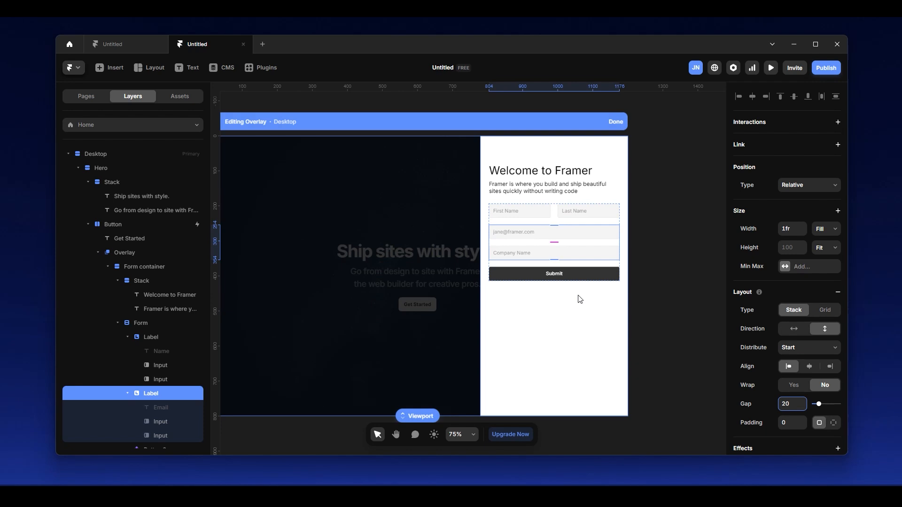
Finish editing the overlay and preview the page, opening and dismissing the form panel from the Get Started button.
click(588, 305)
click(658, 166)
drag(665, 149, 700, 148)
scroll(574, 230, down, 1)
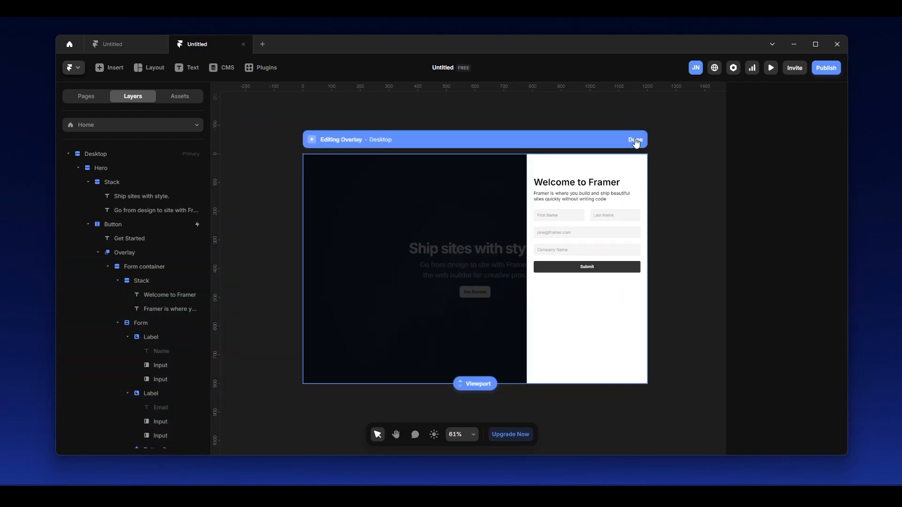
click(635, 140)
click(311, 139)
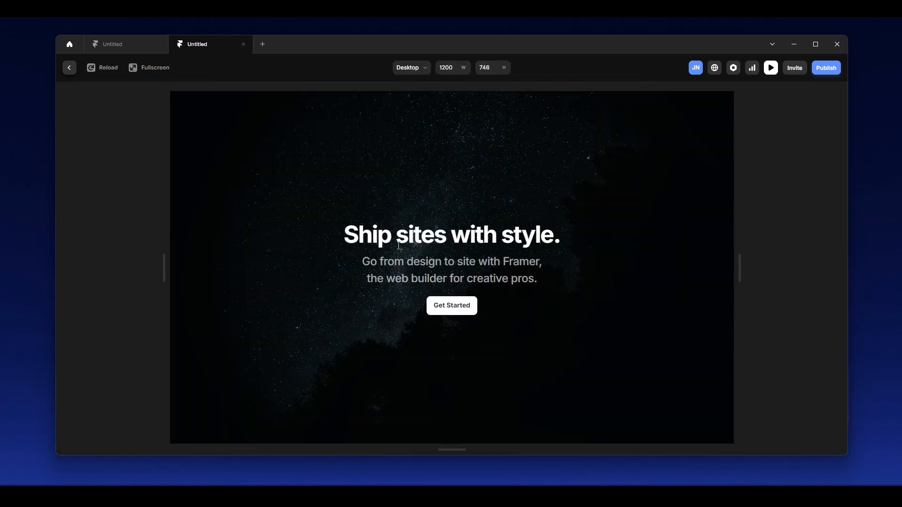
click(459, 308)
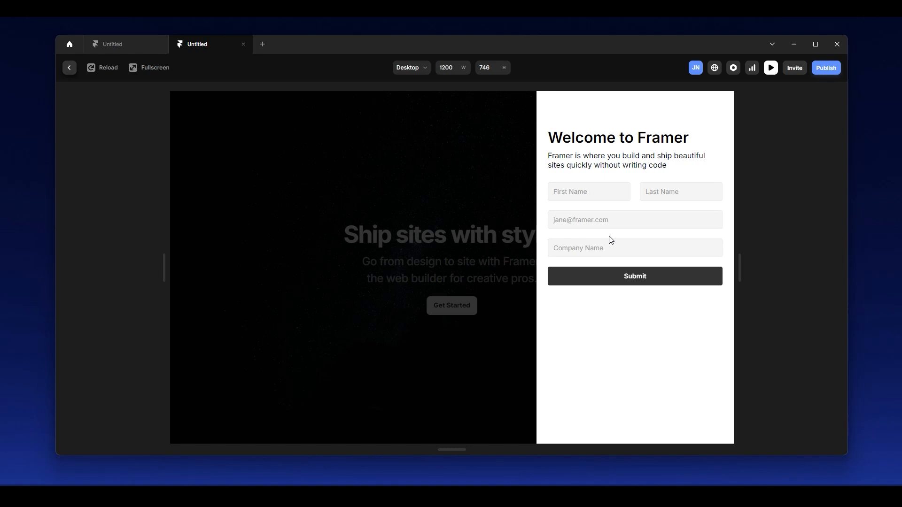
click(421, 209)
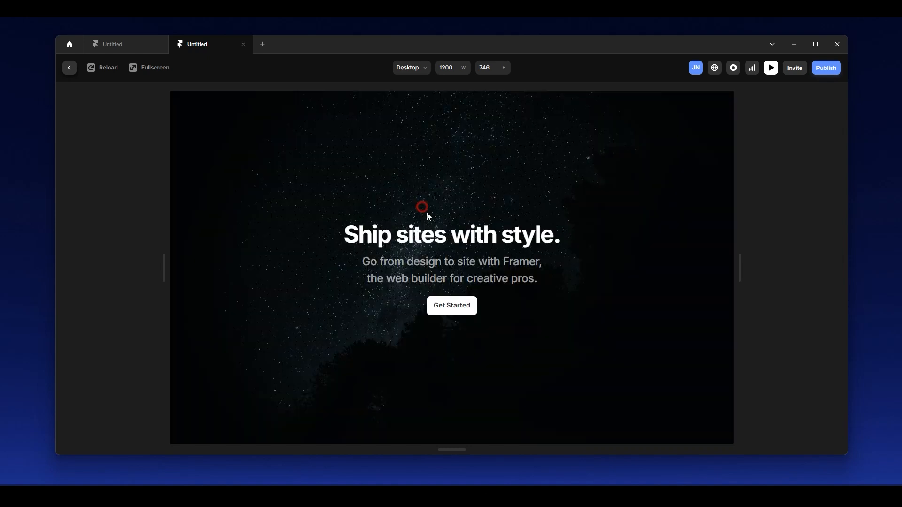
click(466, 308)
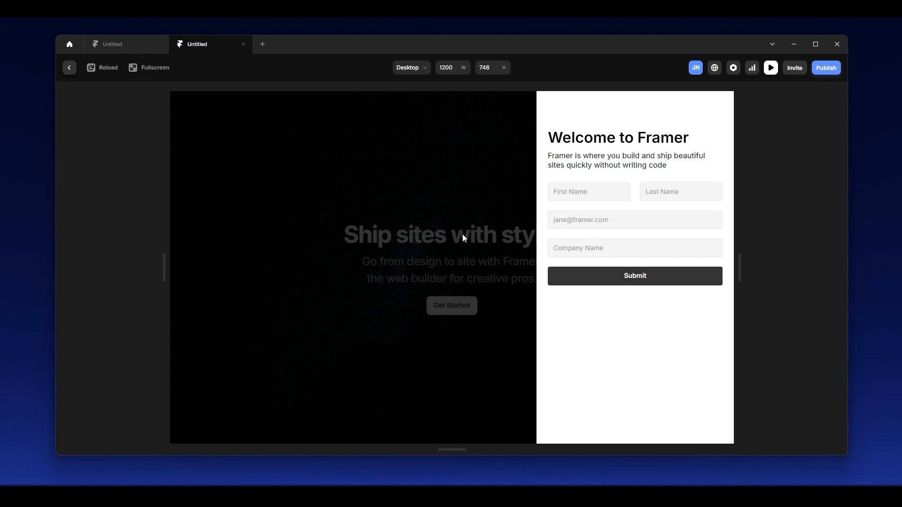
click(463, 234)
click(464, 309)
click(70, 70)
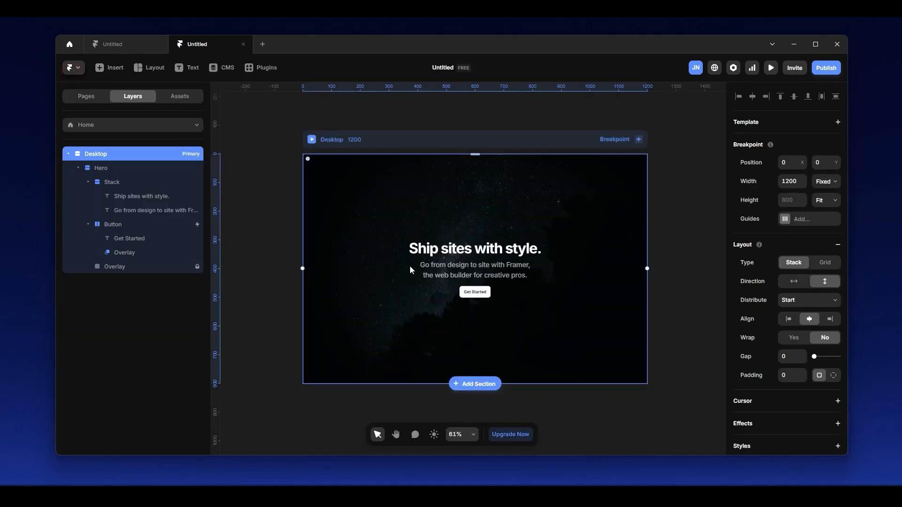
Create a component named "Form container" from the form container inside the button's overlay.
click(145, 254)
click(156, 271)
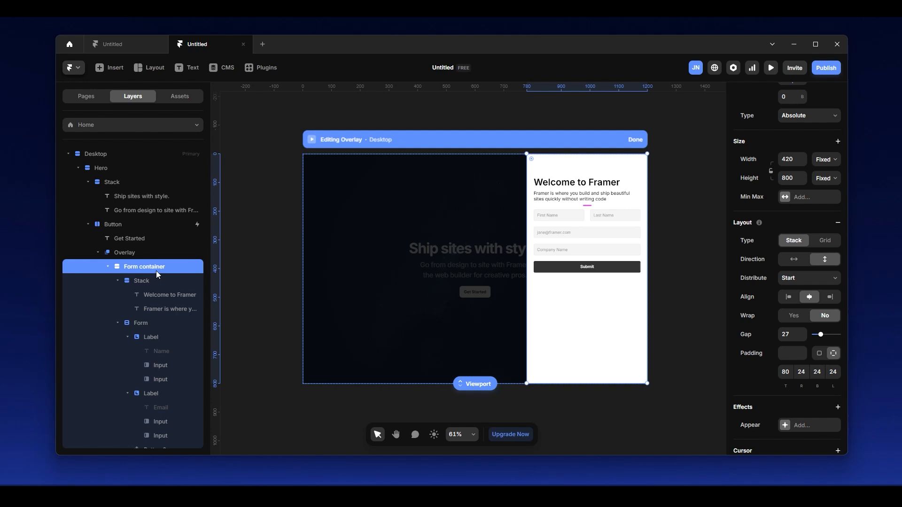
right_click(162, 268)
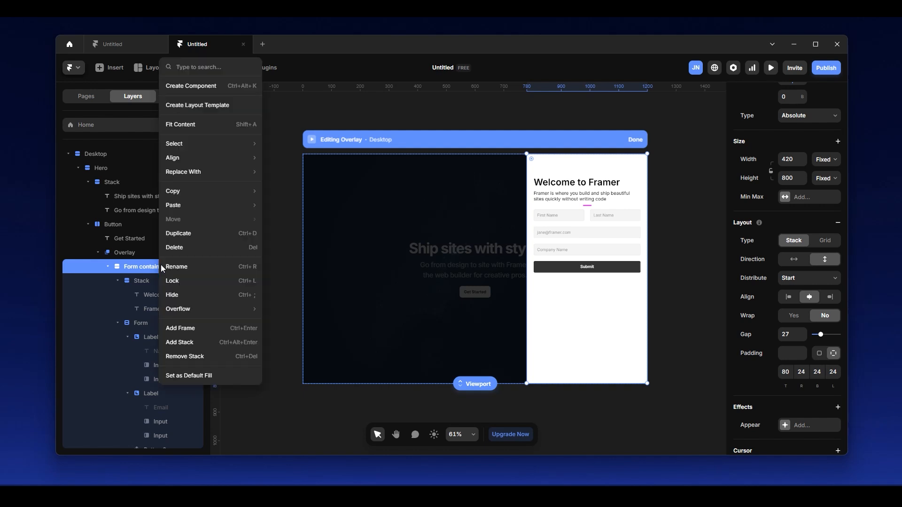
click(198, 87)
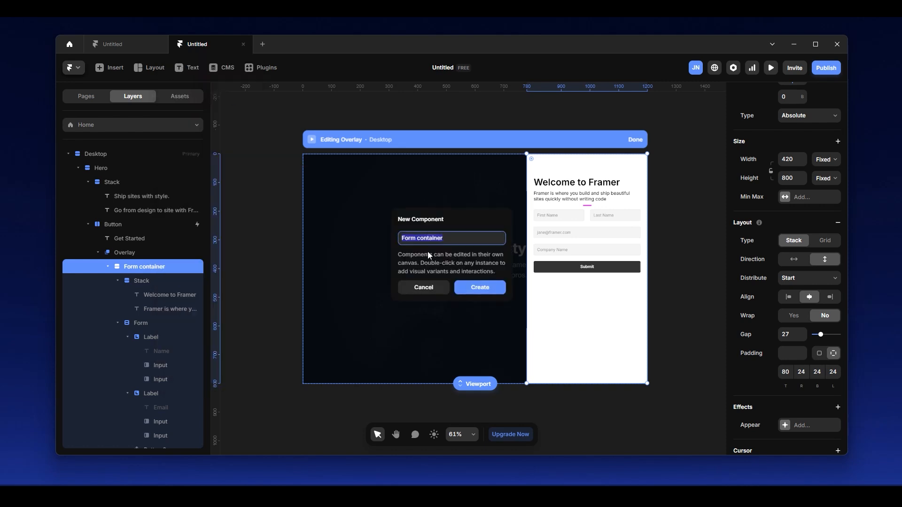
click(480, 288)
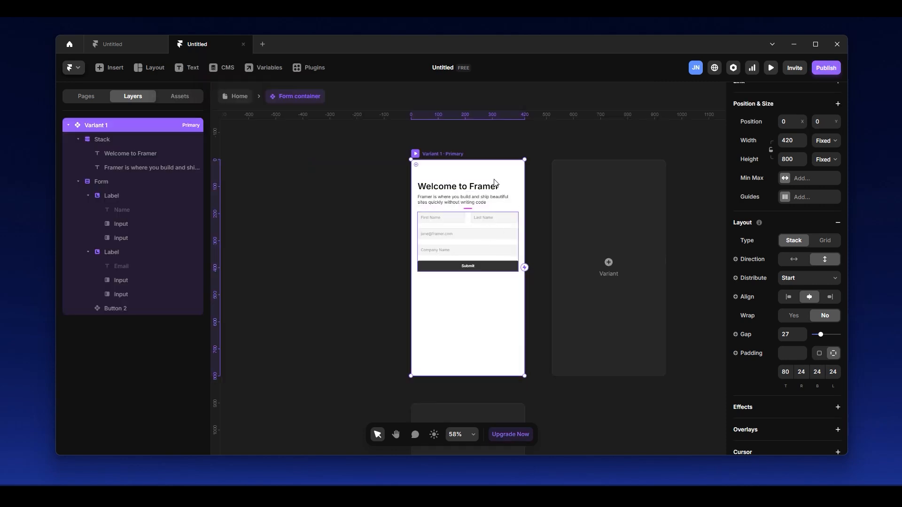
Add an appear effect triggered On Appear to the component's primary variant, with enter opacity 1 and a horizontal offset of 423.
scroll(444, 207, down, 1)
scroll(797, 283, down, 3)
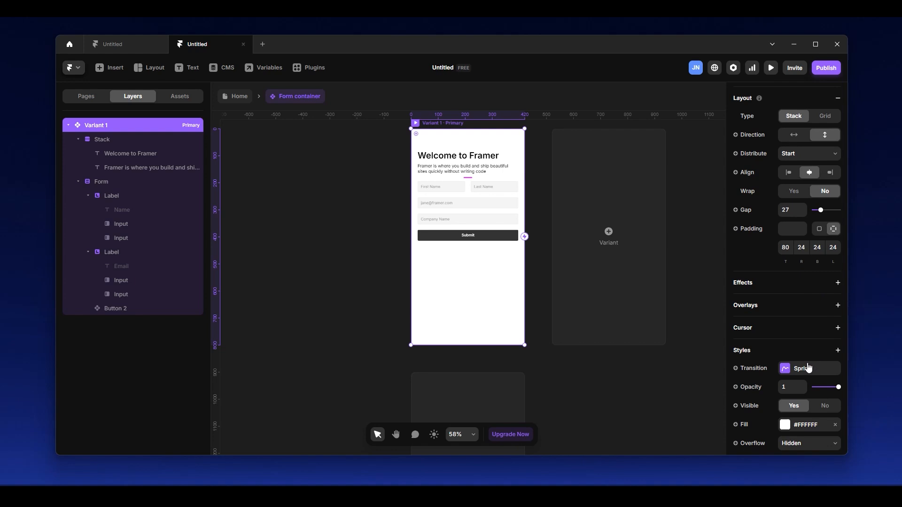
click(837, 283)
click(804, 294)
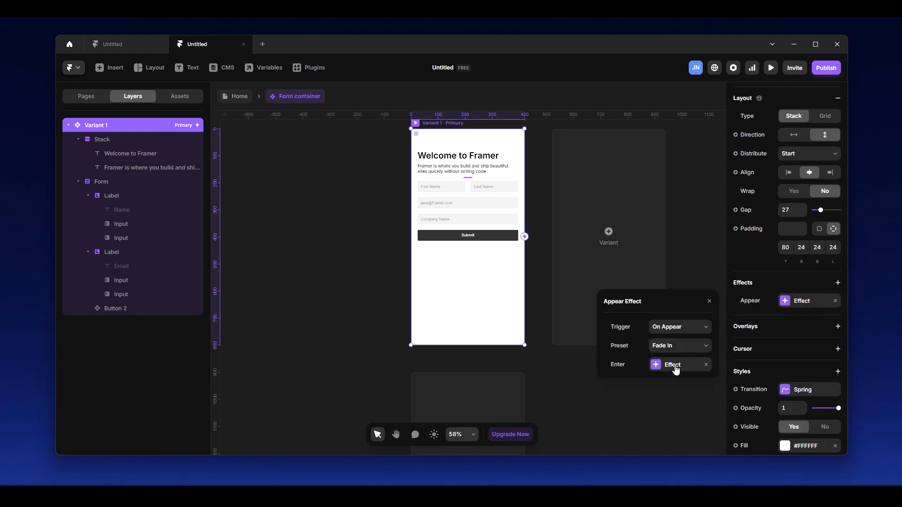
click(681, 326)
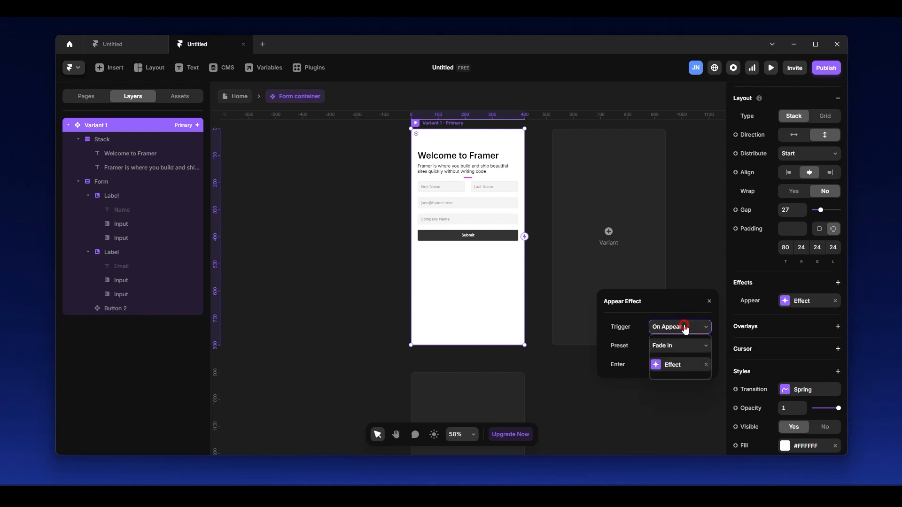
click(677, 371)
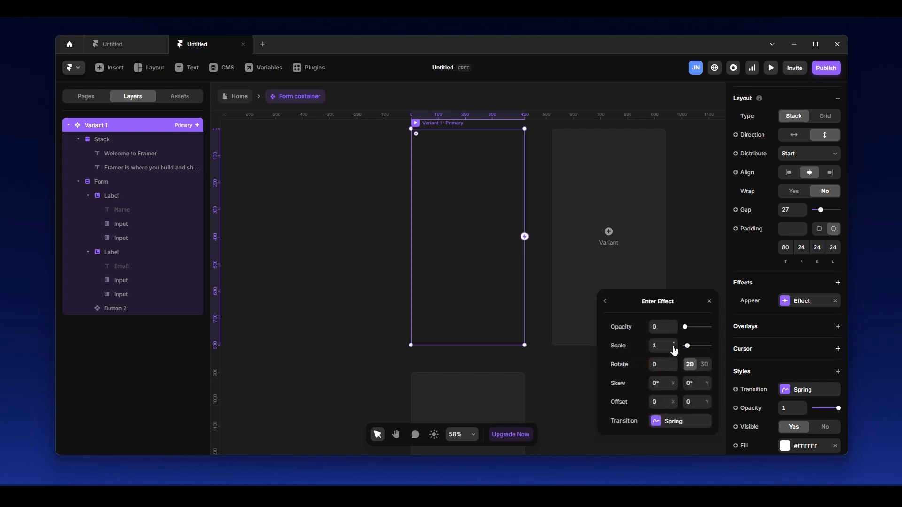
click(674, 324)
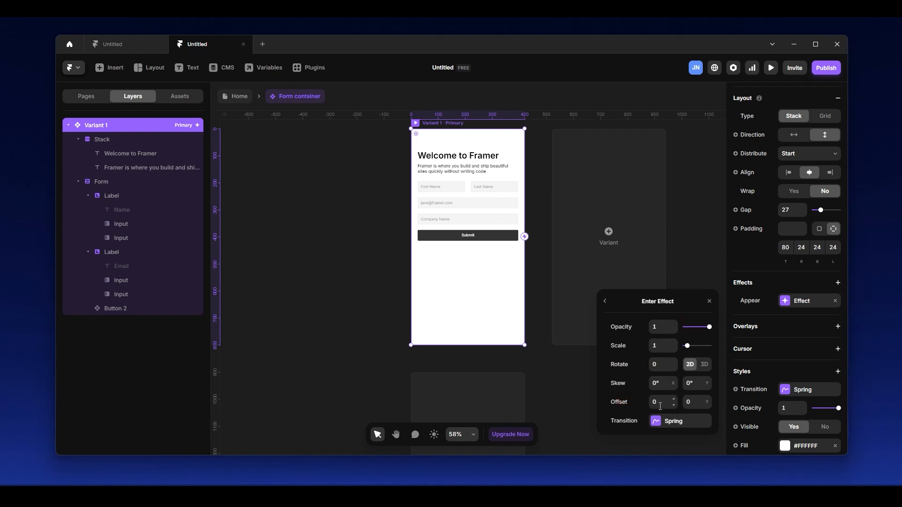
drag(674, 402, 716, 207)
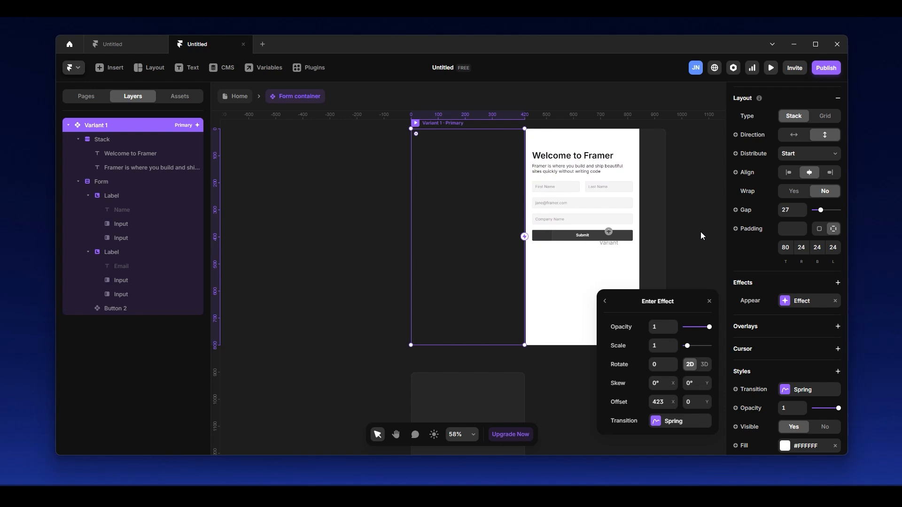
Base the enter effect's spring transition on physics with stiffness 300 and damping 60.
click(679, 422)
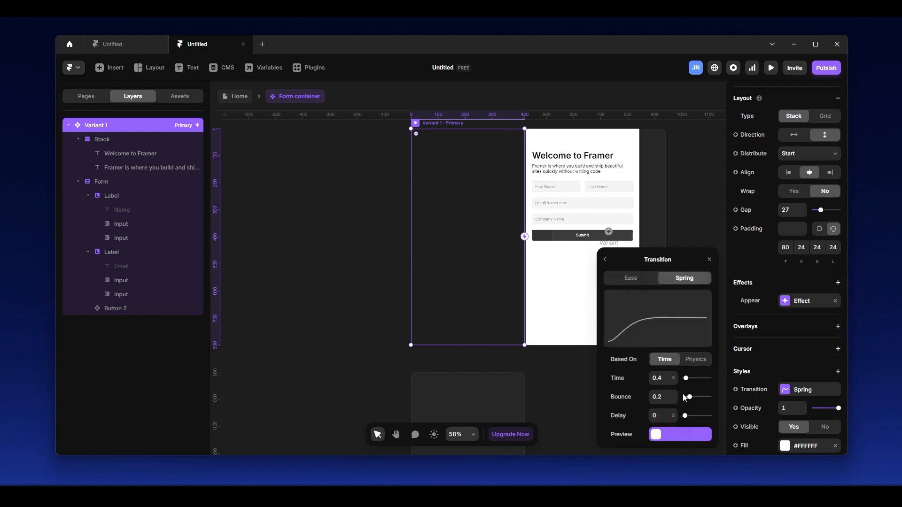
click(696, 359)
click(660, 359)
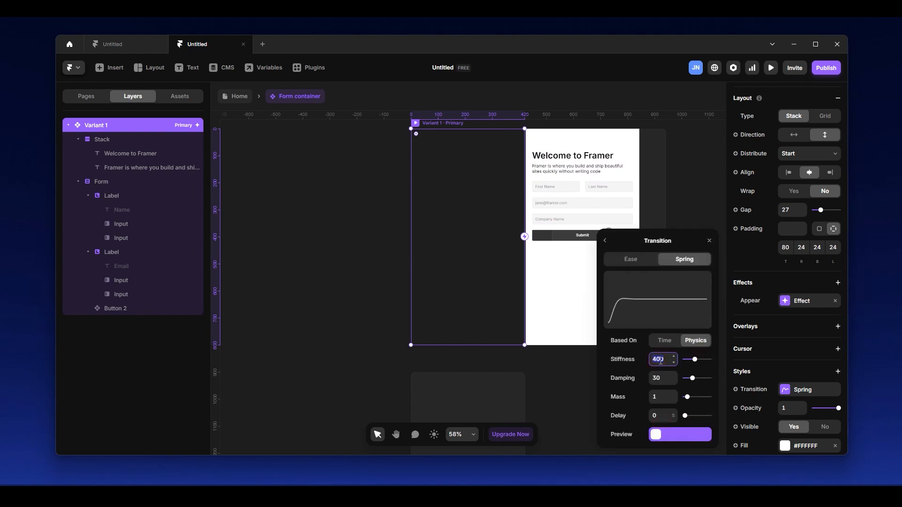
text(300)
key(Tab)
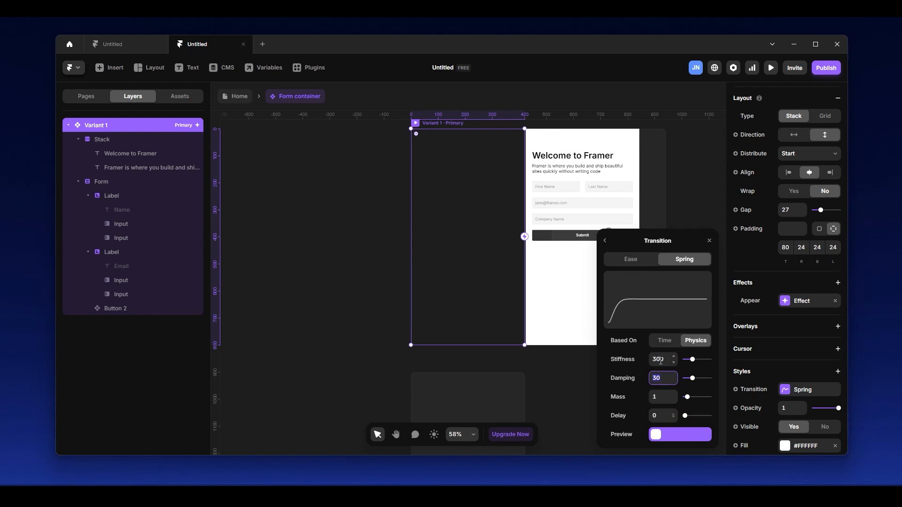
text(60)
key(Return)
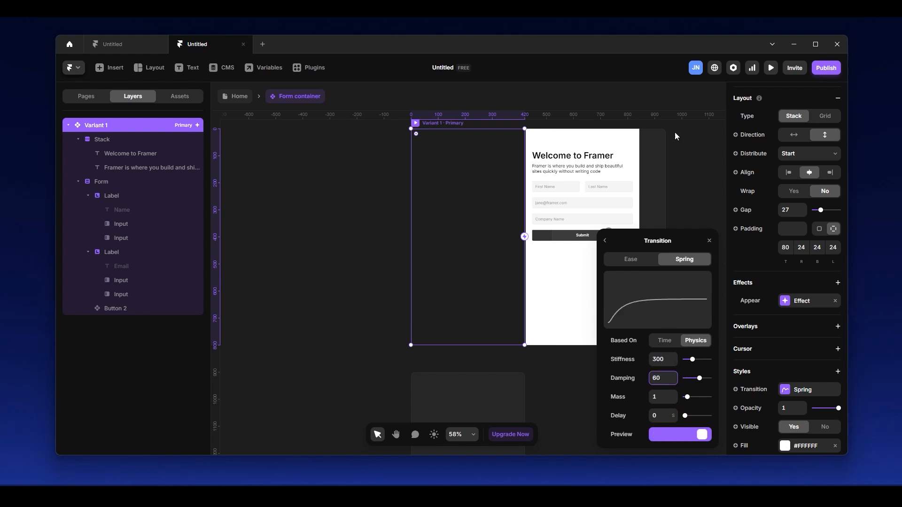
click(704, 148)
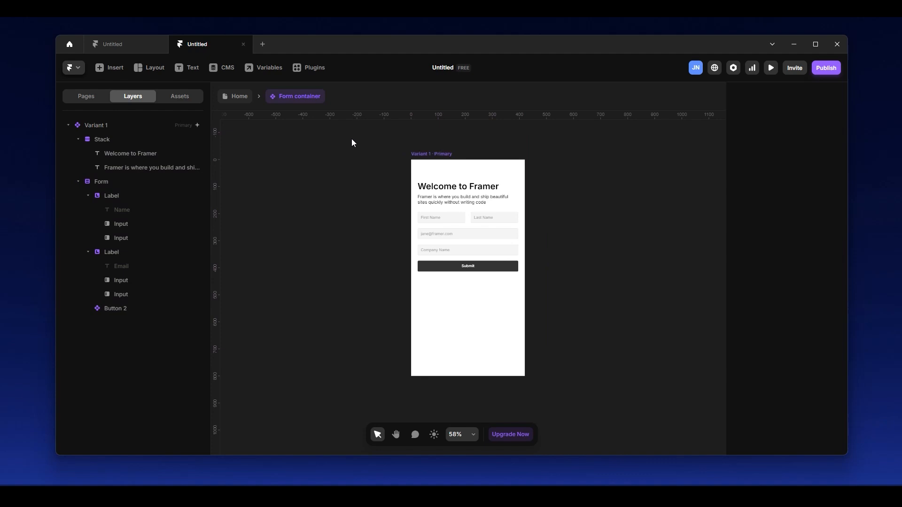
Return to the Home page and preview the form panel's entrance from the Get Started button.
click(238, 96)
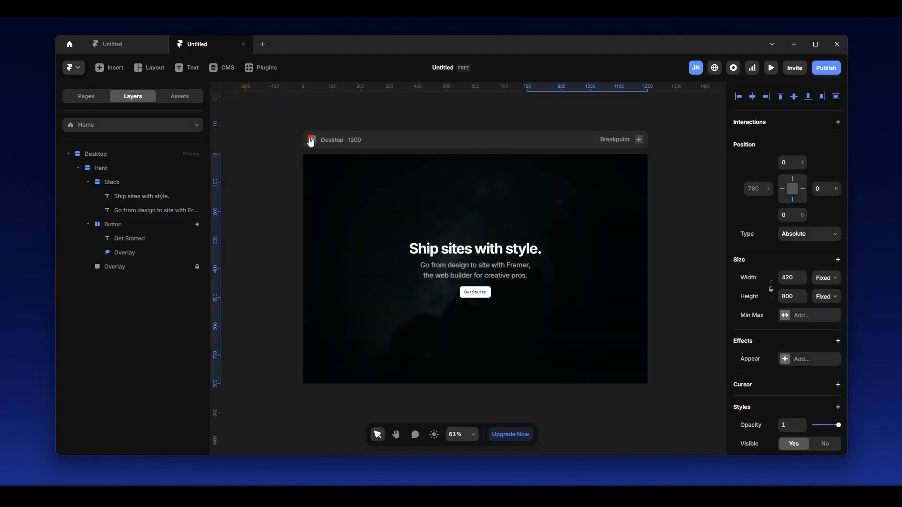
click(311, 140)
click(451, 306)
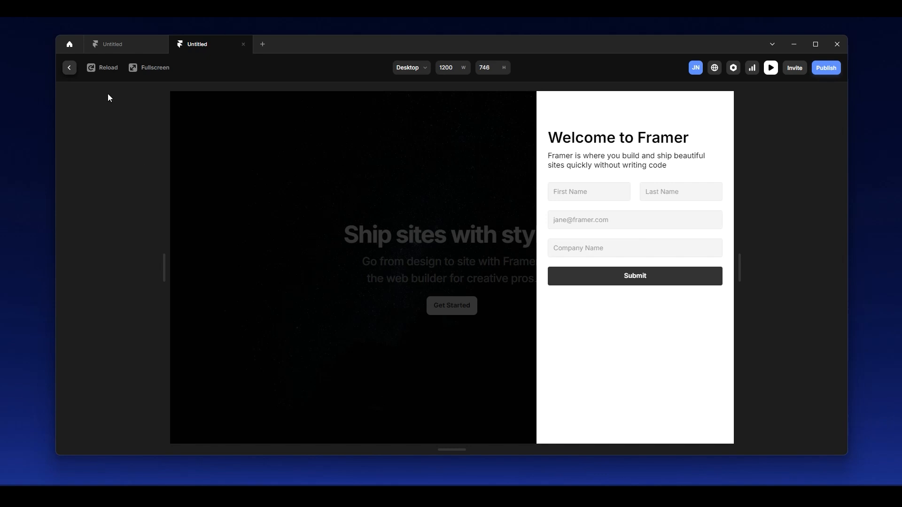
click(69, 68)
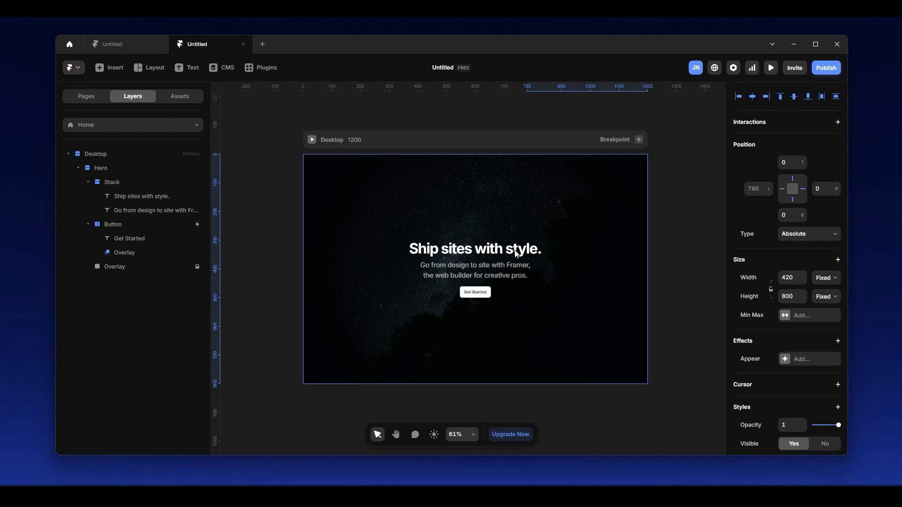
Open the Form container component inside the button's overlay for editing.
click(126, 252)
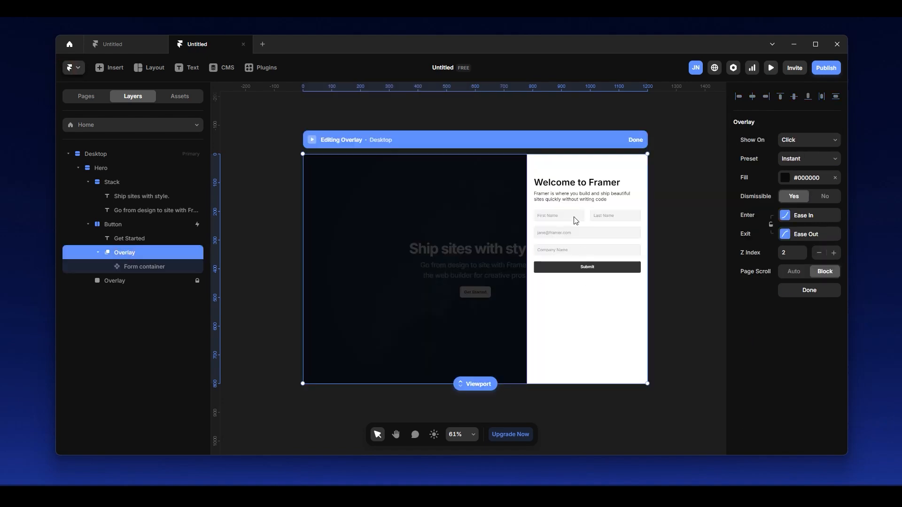
click(143, 266)
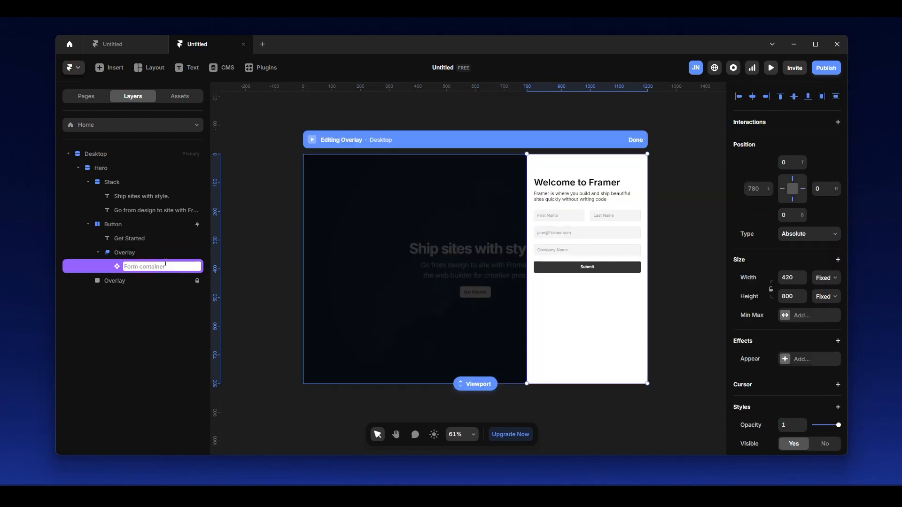
click(112, 269)
scroll(507, 270, down, 1)
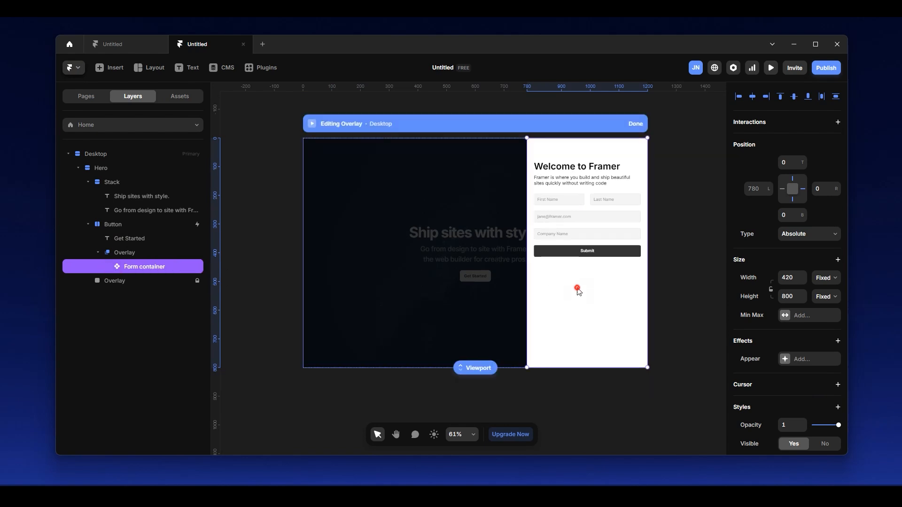
double_click(577, 287)
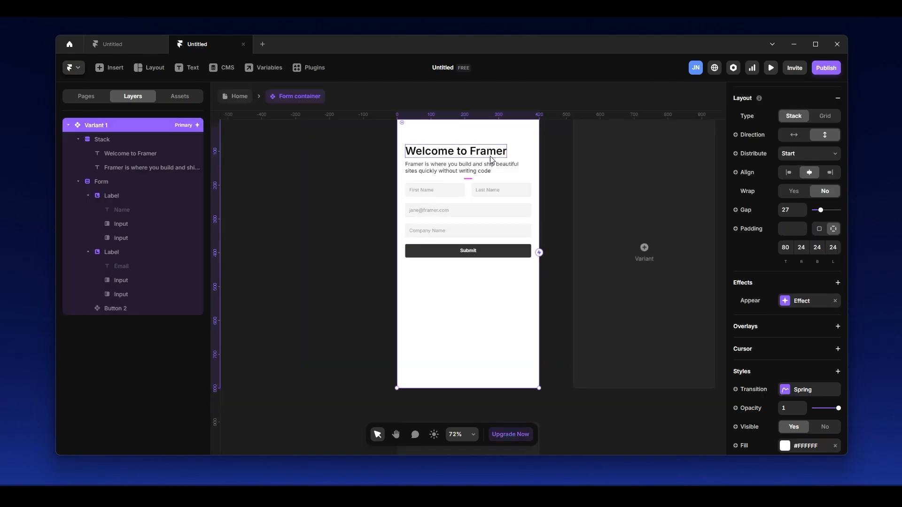
Add an appear effect with the Slide In Bottom preset to the stack holding the heading and description.
click(520, 158)
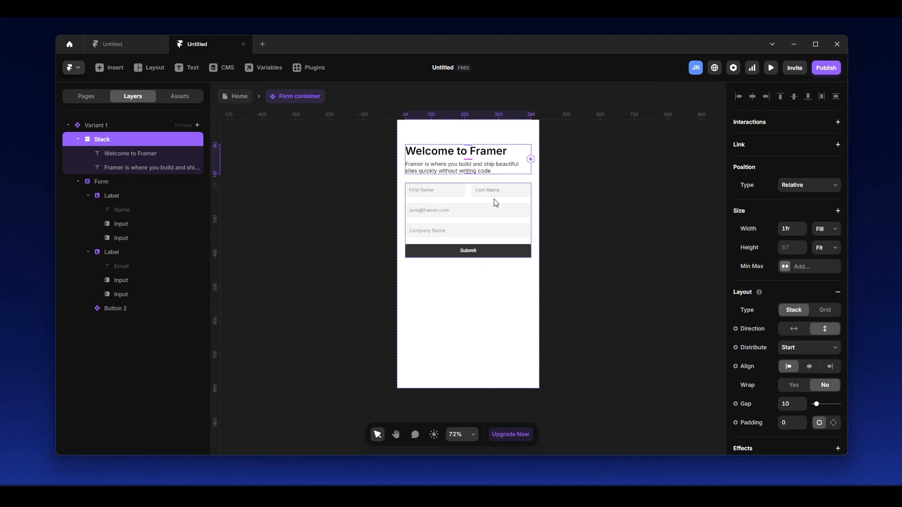
scroll(783, 274, down, 3)
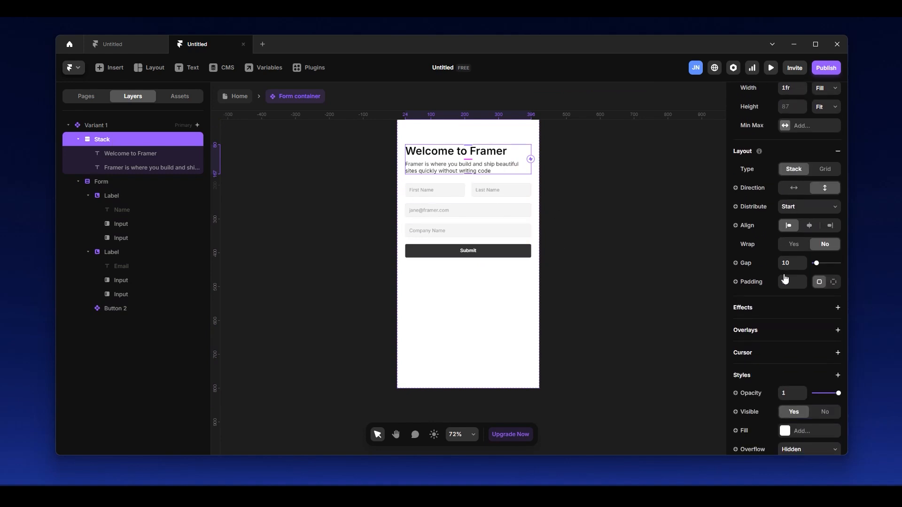
click(837, 308)
click(811, 320)
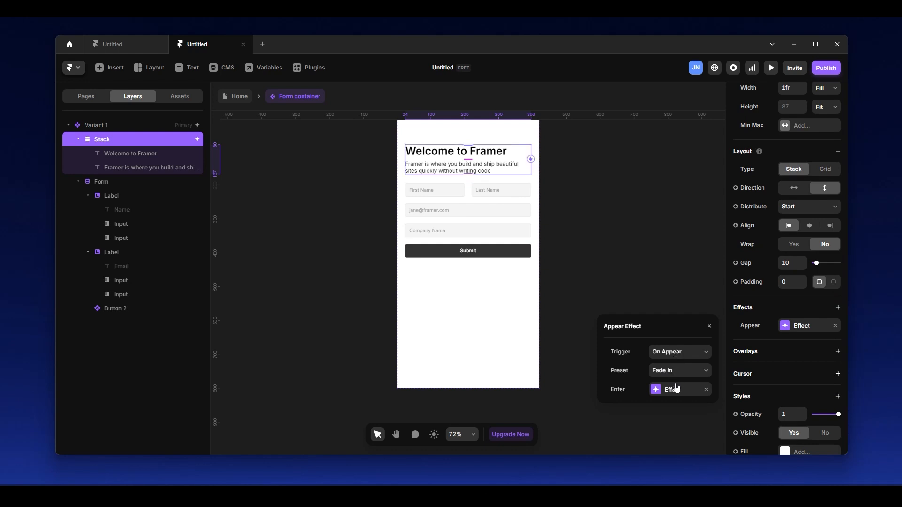
click(676, 372)
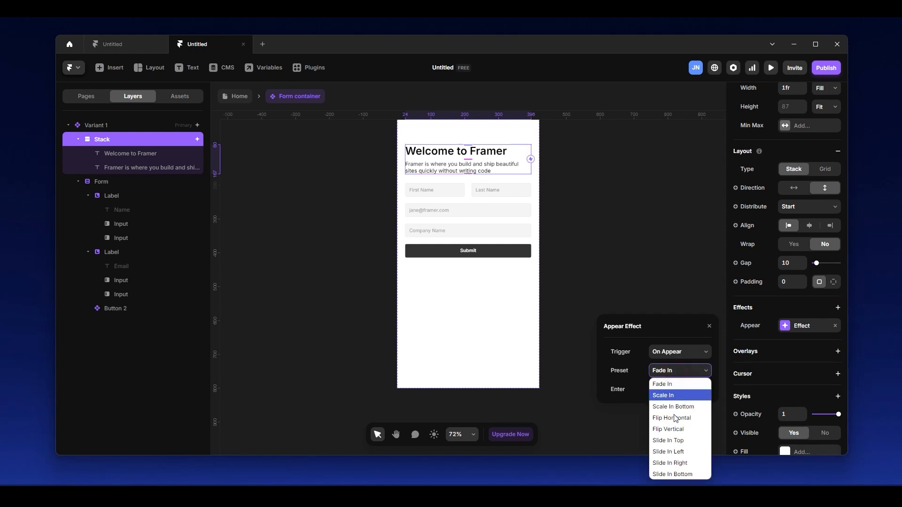
click(670, 474)
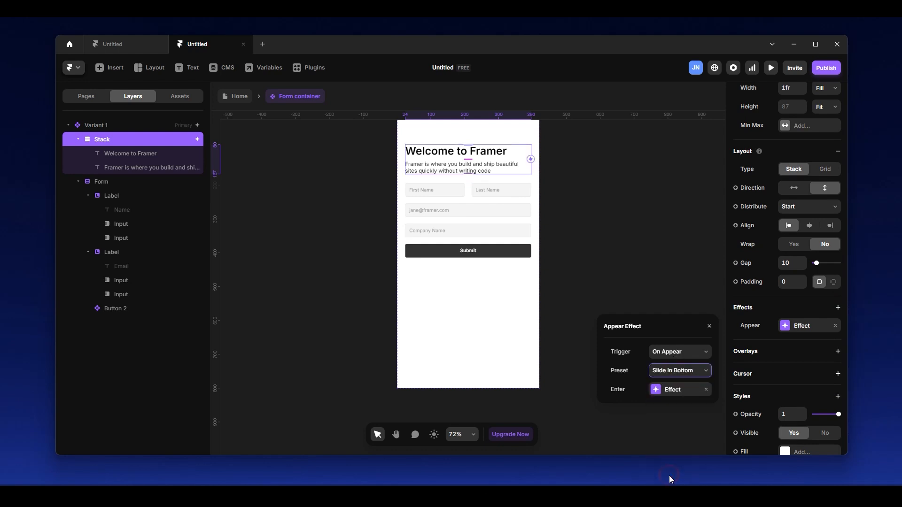
Base the enter effect's spring transition for the heading stack on physics with stiffness 300 and damping 60.
click(674, 391)
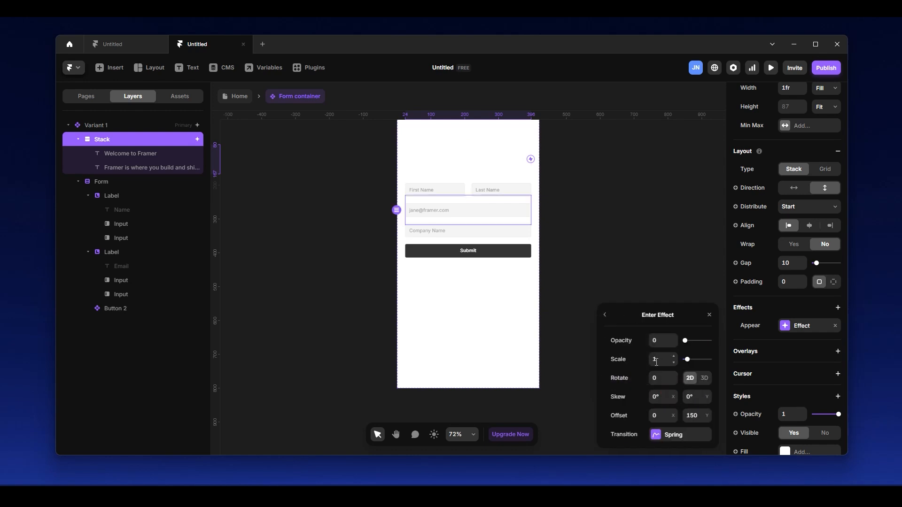
click(658, 342)
click(674, 435)
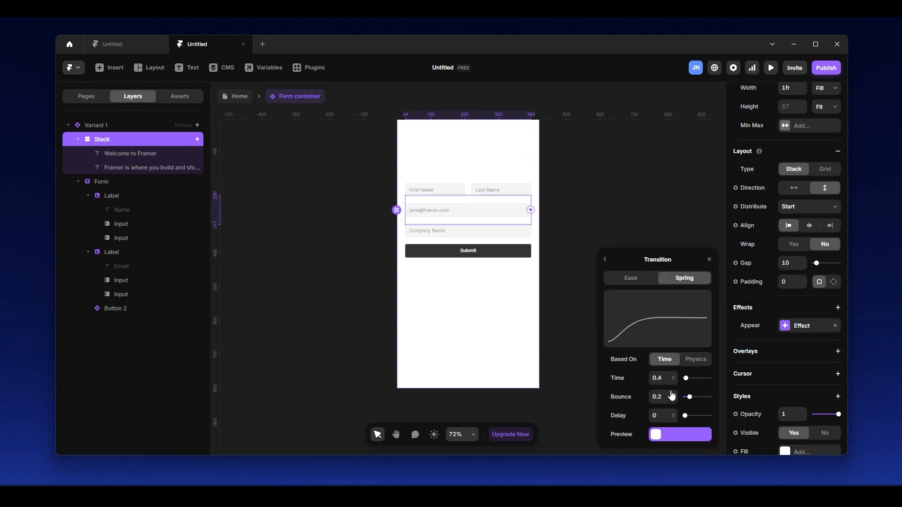
click(696, 358)
click(658, 359)
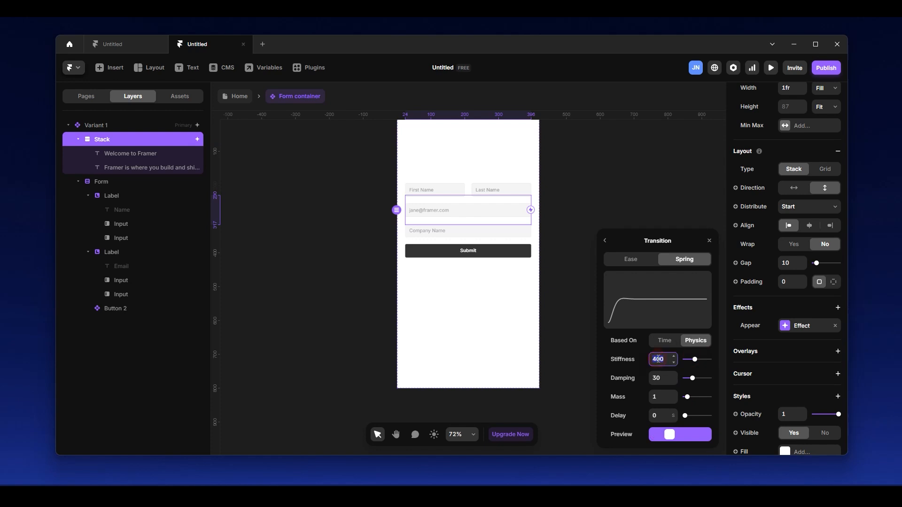
text(30)
key(Tab)
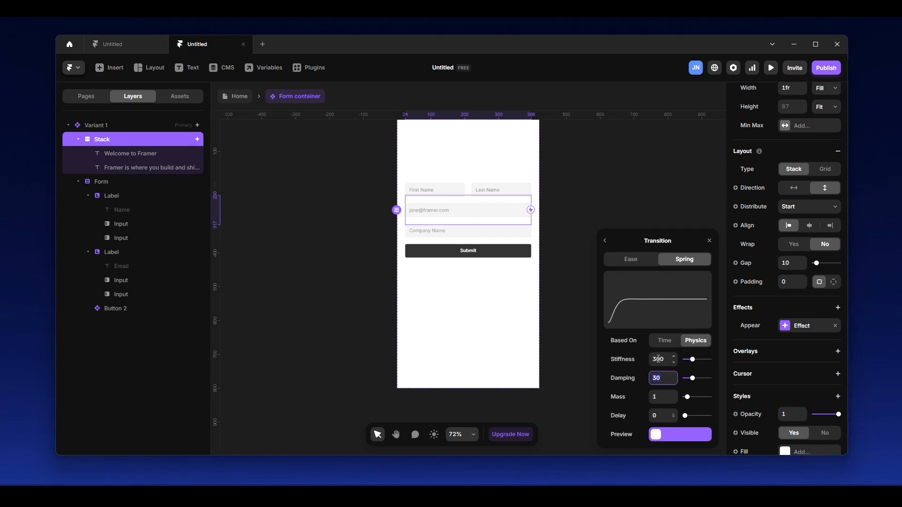
text(600)
key(Return)
Adjust the delay of the heading stack's enter transition and close the effect settings.
click(655, 416)
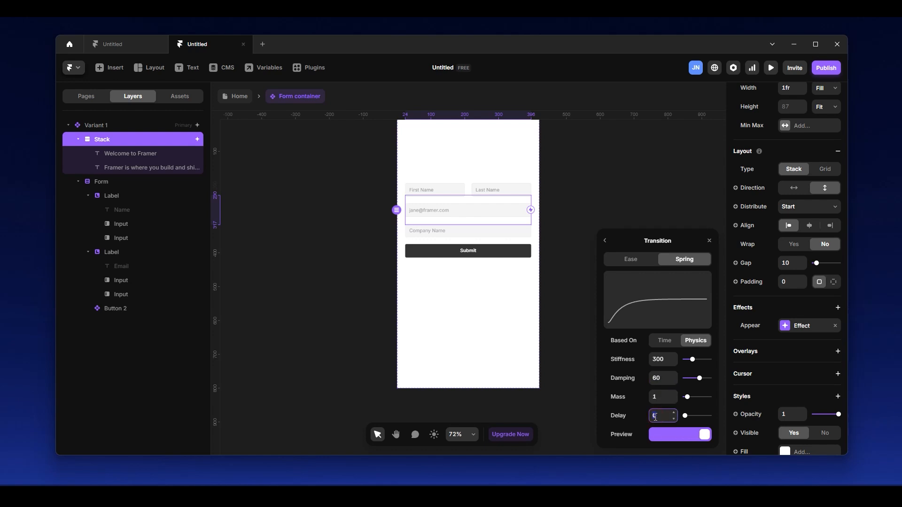
click(632, 411)
click(667, 418)
click(644, 152)
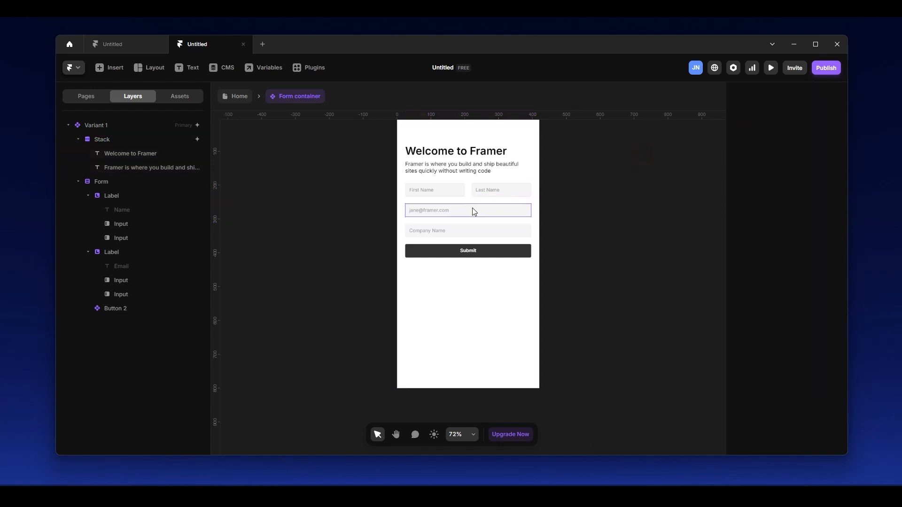
Add an appear effect to the Form layer.
click(121, 186)
scroll(794, 310, down, 5)
scroll(798, 235, up, 5)
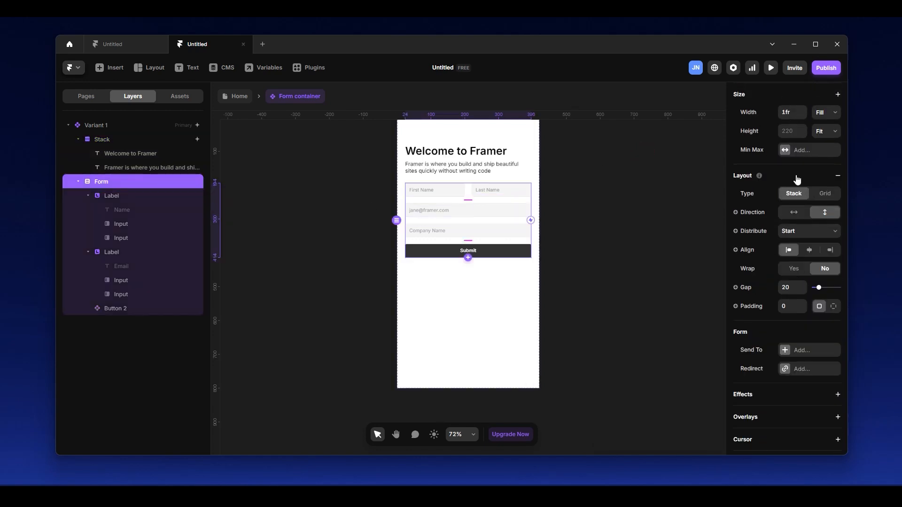
scroll(829, 253, down, 3)
click(837, 253)
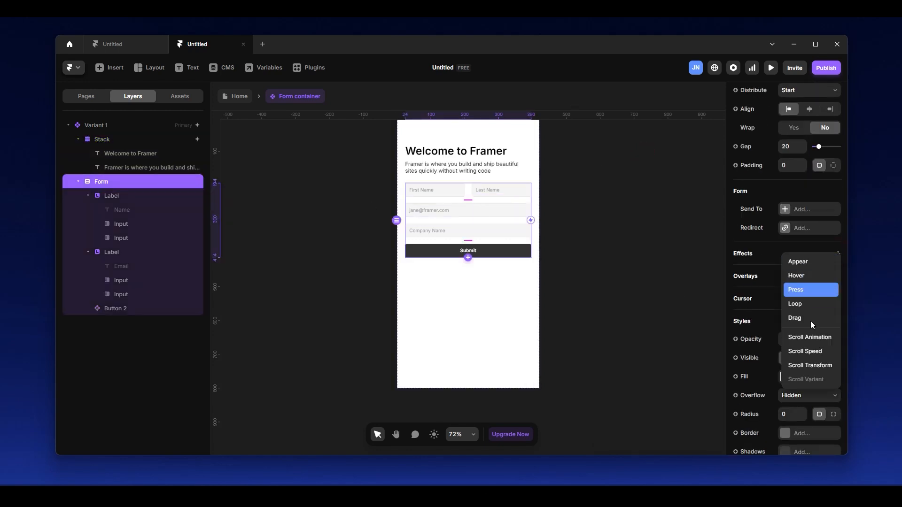
click(814, 262)
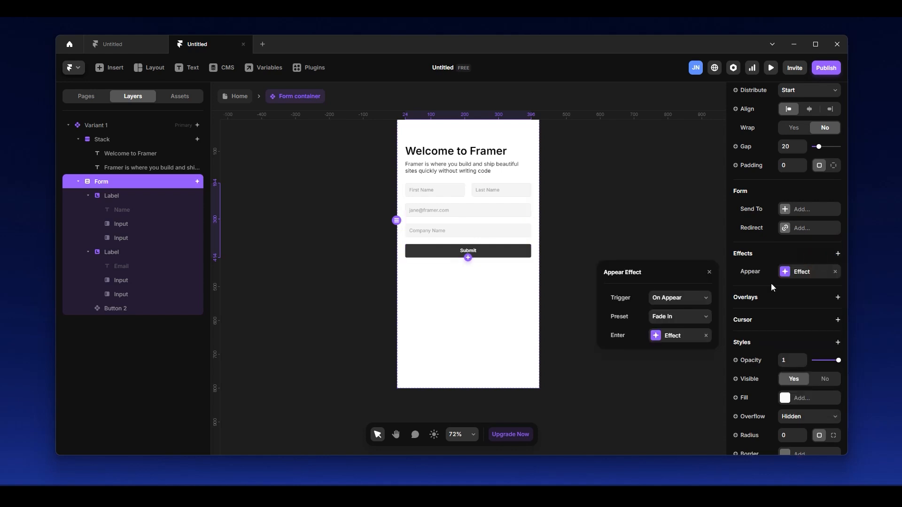
Base the Form's enter spring transition on physics with stiffness 300 and damping 60, and adjust its delay.
click(674, 339)
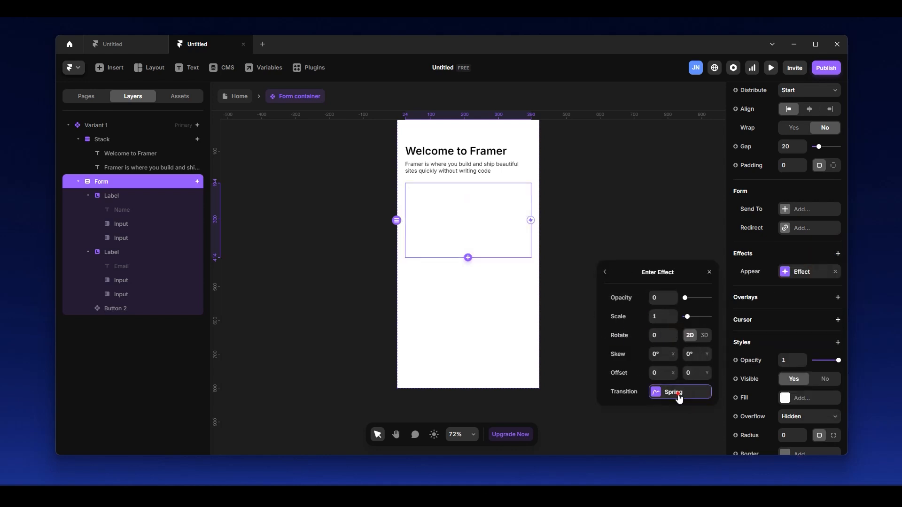
click(681, 397)
click(692, 362)
click(660, 356)
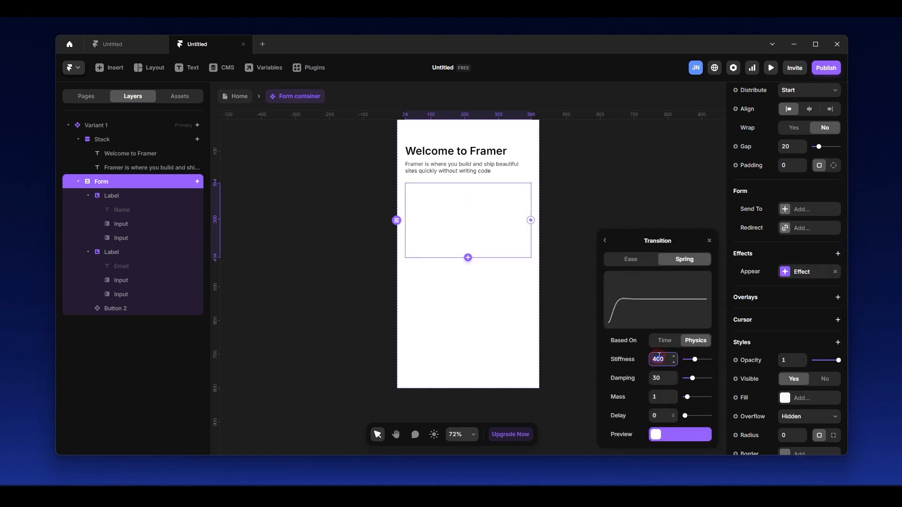
text(300)
key(Tab)
text(60)
key(Tab)
click(656, 420)
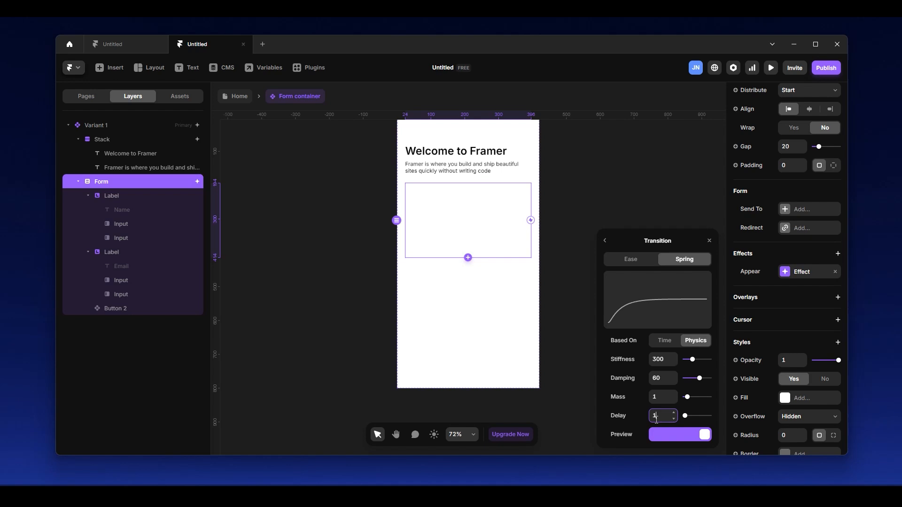
click(622, 184)
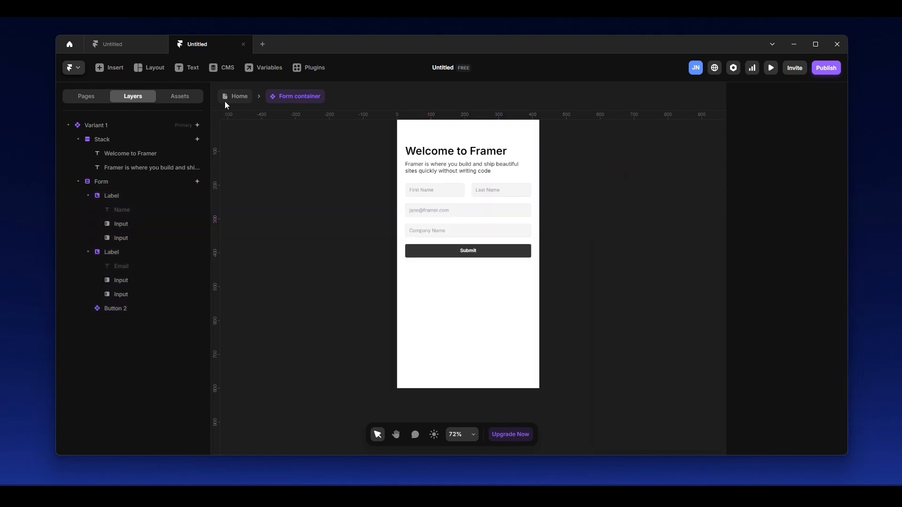
Return to the Home page and preview the form panel, opening, dismissing and reopening it from the Get Started button.
click(240, 97)
click(312, 126)
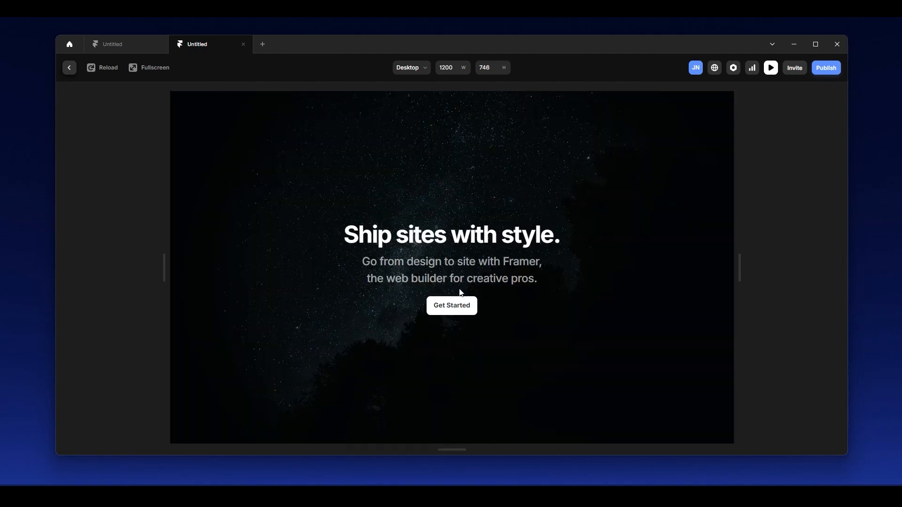
click(450, 308)
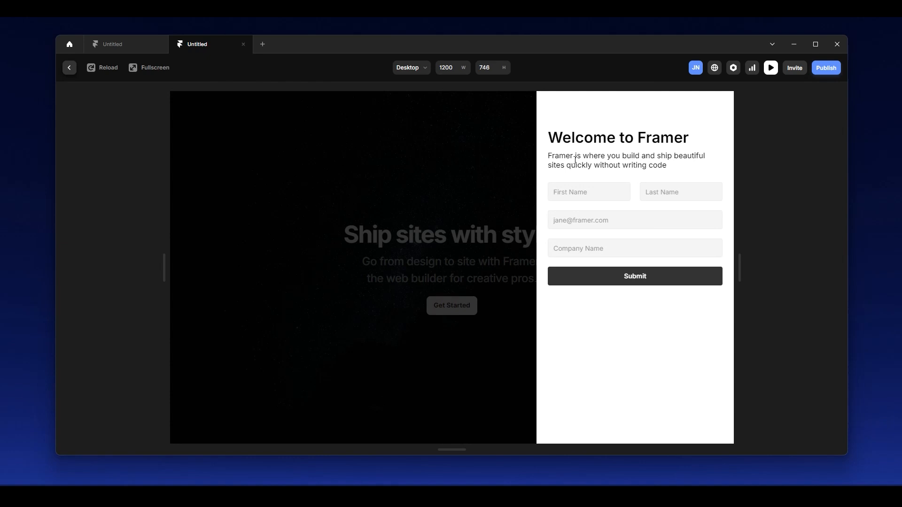
click(421, 166)
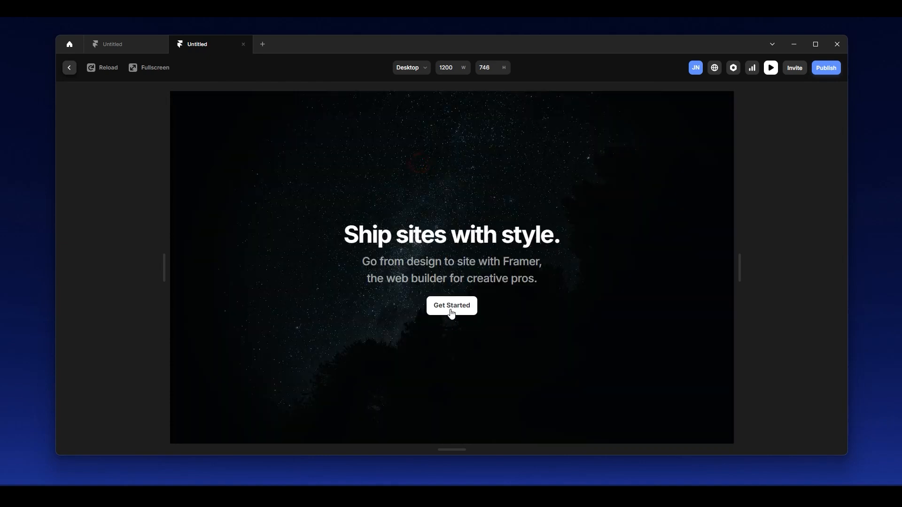
click(453, 310)
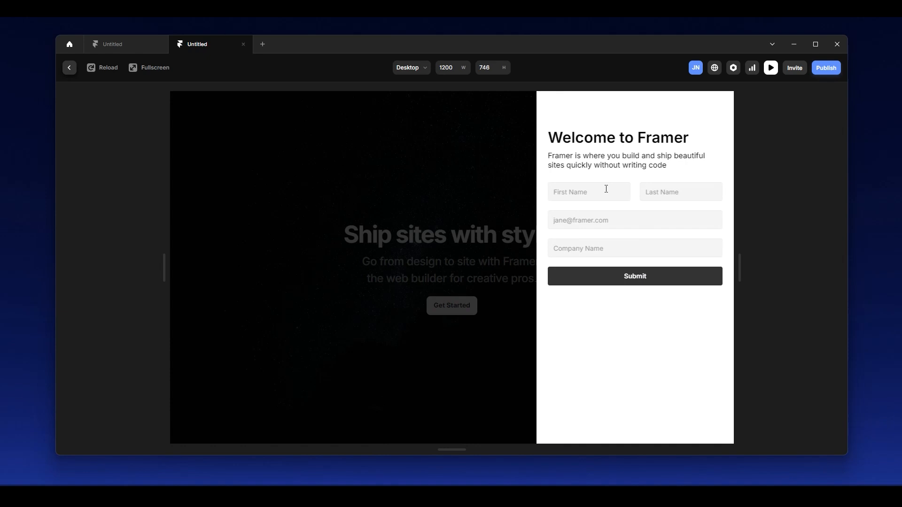
Show the preview in fullscreen, dismiss the form panel and reopen it from the Get Started button.
click(147, 67)
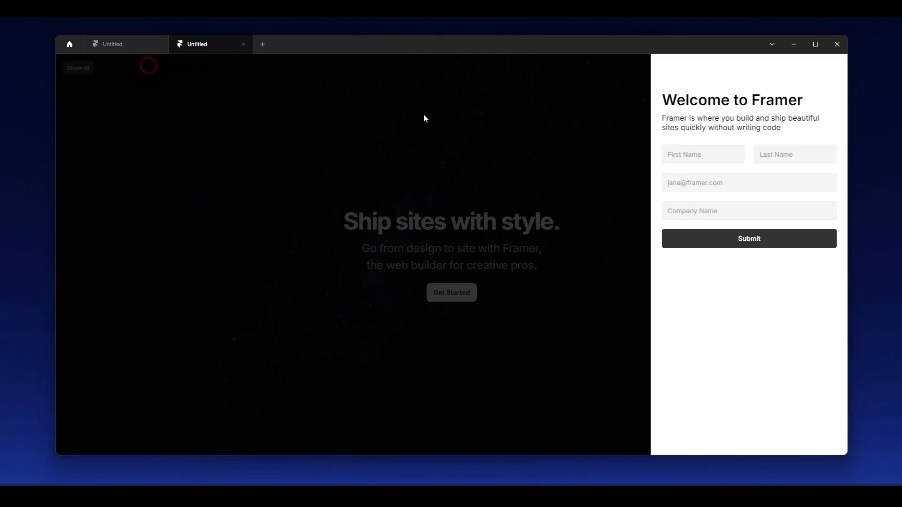
click(525, 268)
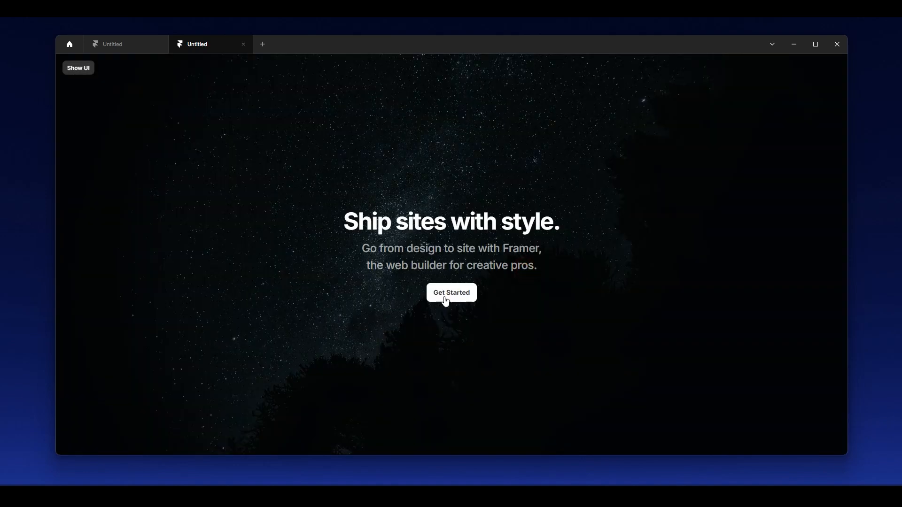
click(445, 298)
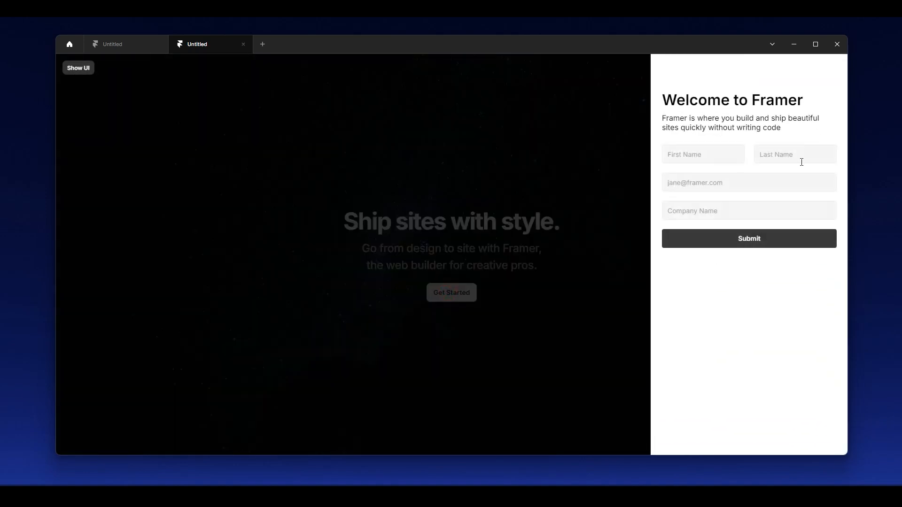
Test focusing the name, email and company fields and using the Submit button, and exit the preview.
click(695, 154)
click(797, 154)
click(697, 155)
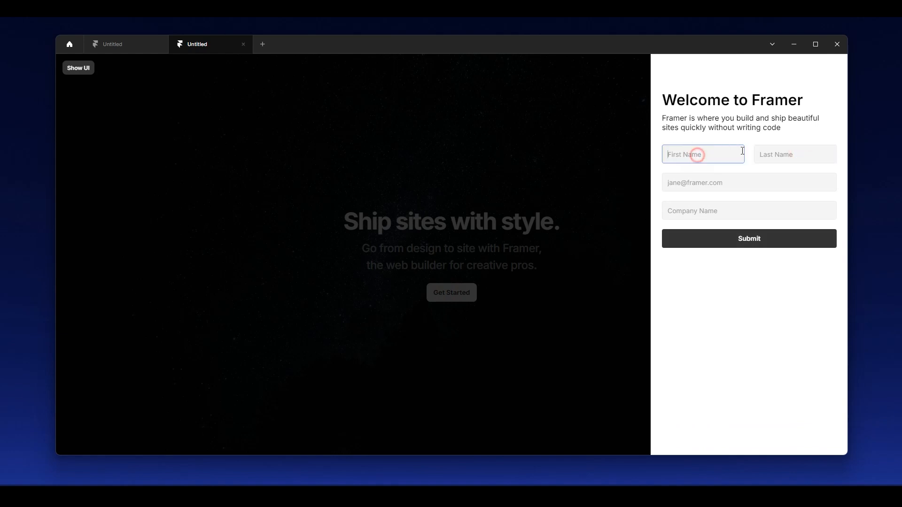
click(785, 154)
click(689, 182)
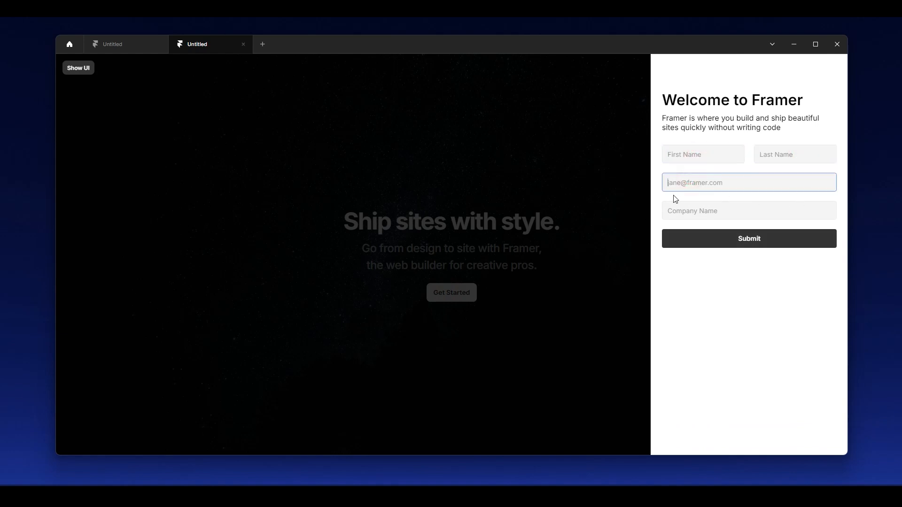
click(735, 210)
click(770, 240)
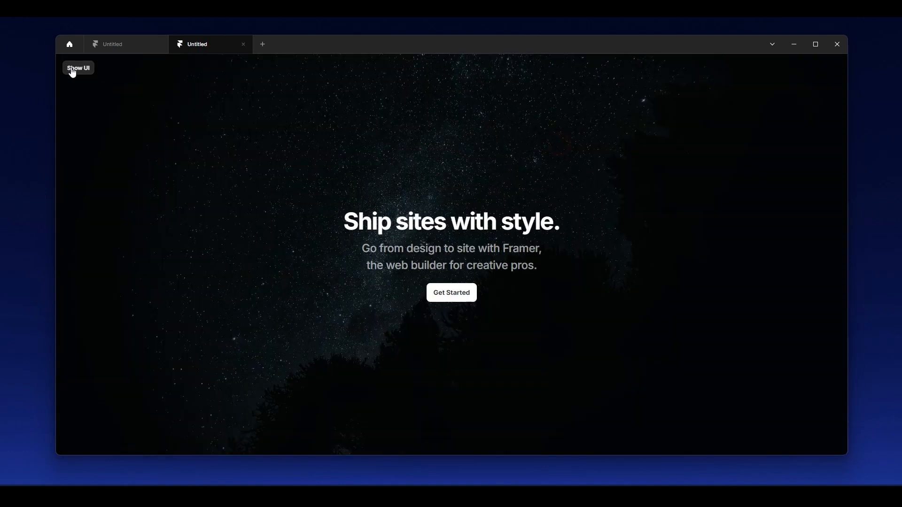
click(73, 68)
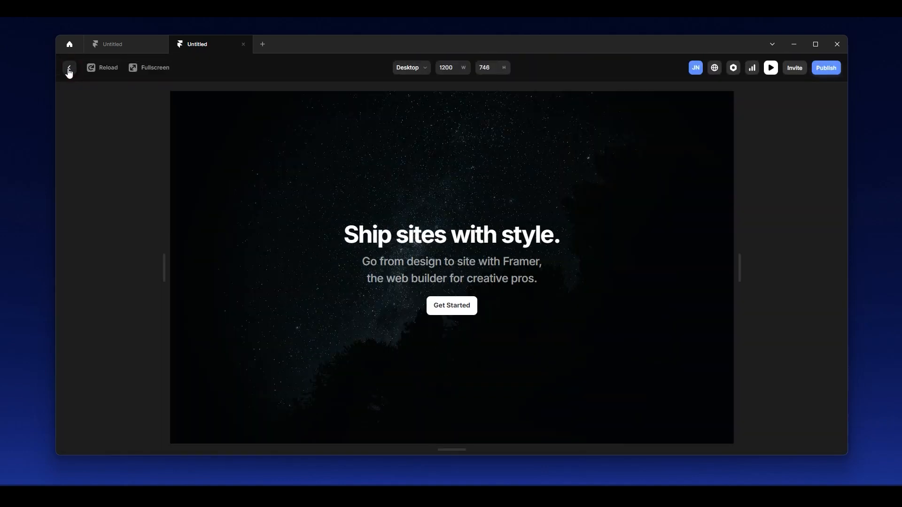
click(70, 69)
Open the Form container component inside the button's overlay and review the Form layer's destination and layout settings.
click(120, 252)
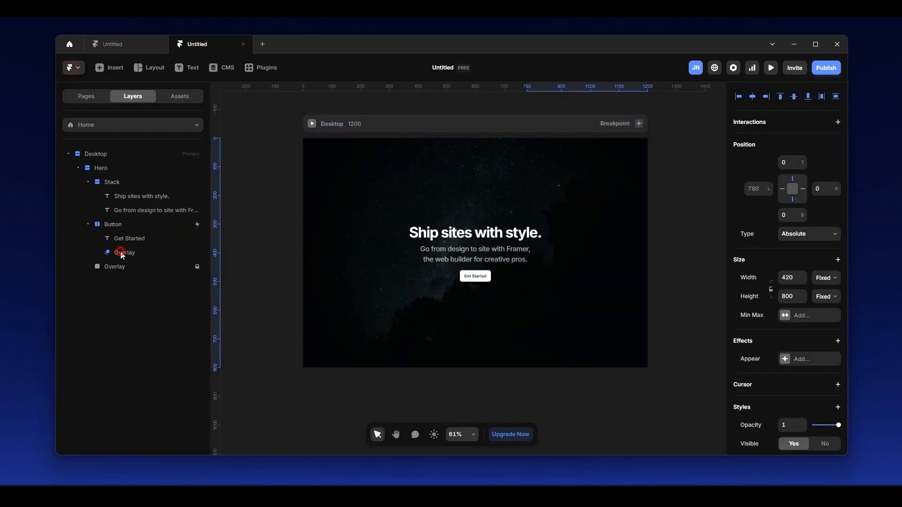
click(163, 266)
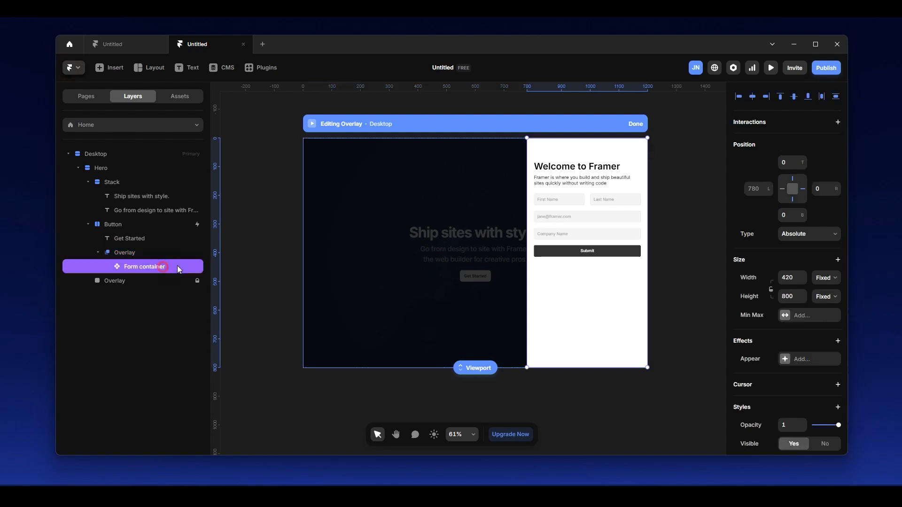
double_click(605, 197)
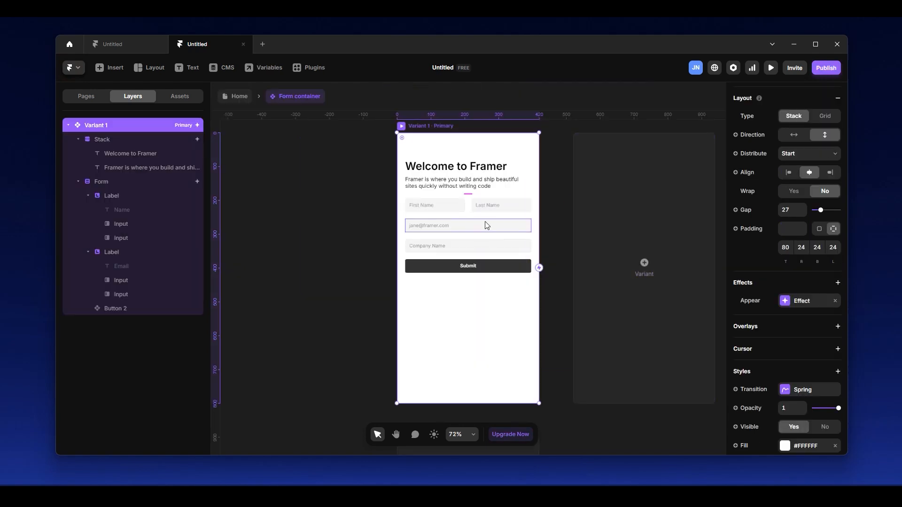
click(495, 218)
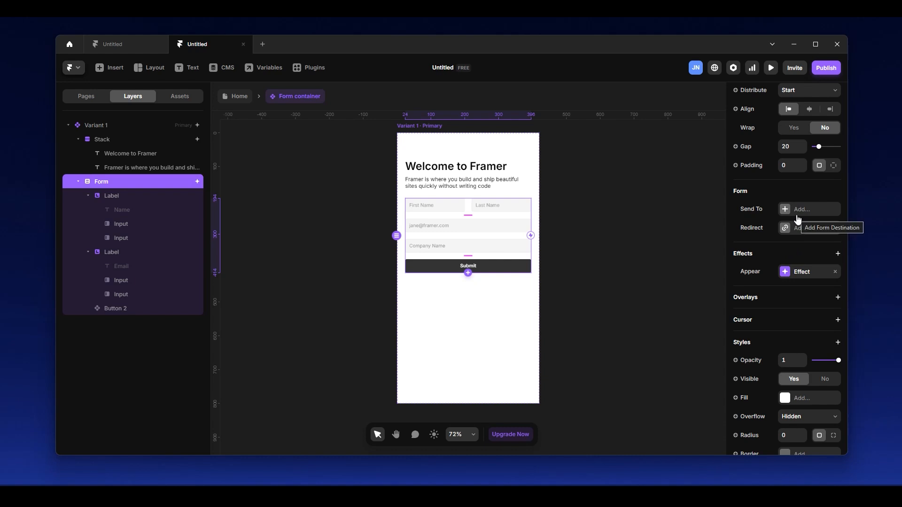
scroll(799, 233, up, 5)
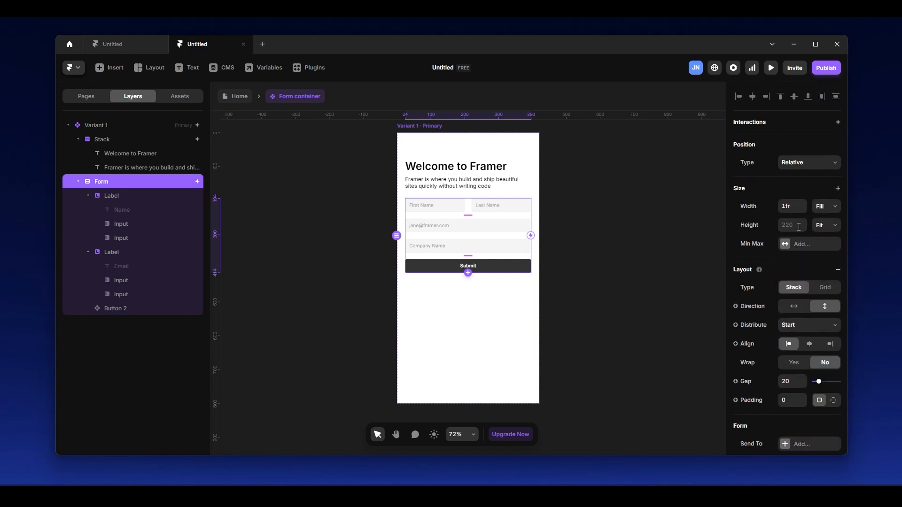
Return to the Home page, review the button overlay's Show On and Preset options, and finish editing the overlay.
click(236, 97)
click(127, 252)
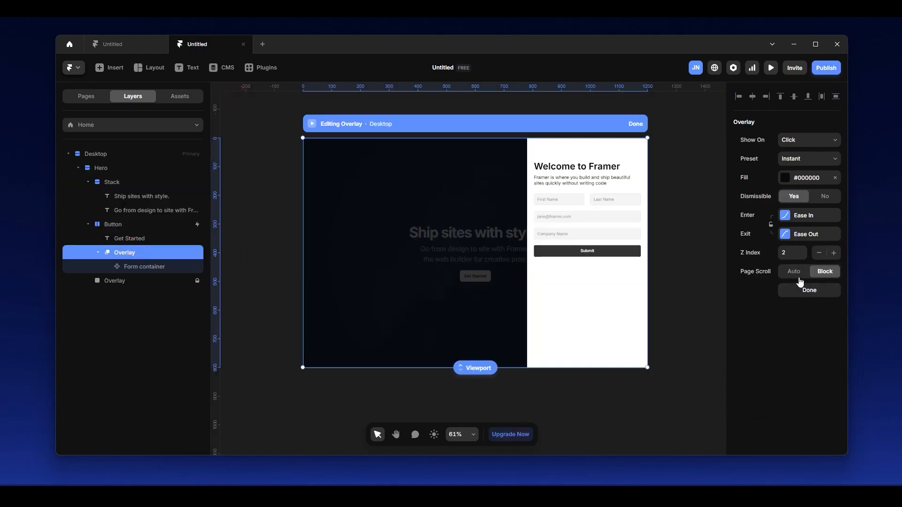
click(813, 143)
click(812, 143)
click(811, 162)
click(811, 163)
click(636, 124)
Preview the desktop page with the form panel opened from the Get Started button, and return to the canvas.
click(311, 124)
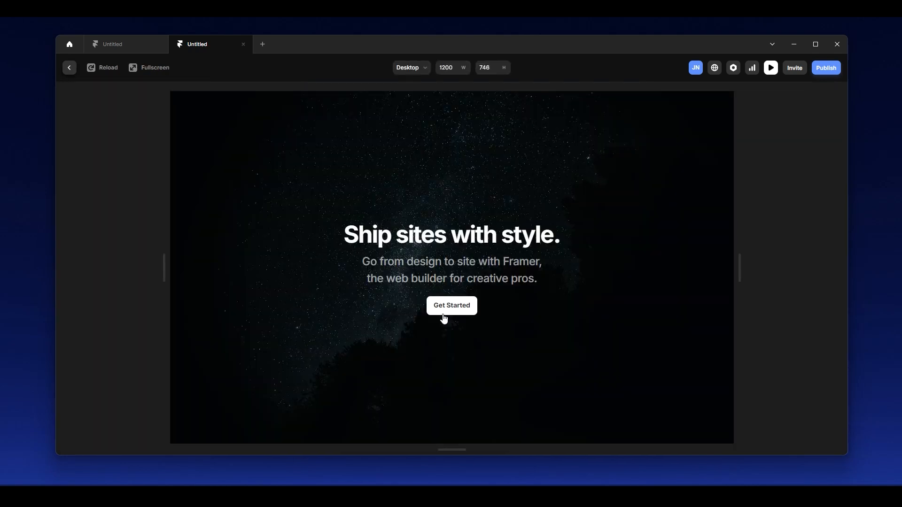
click(443, 315)
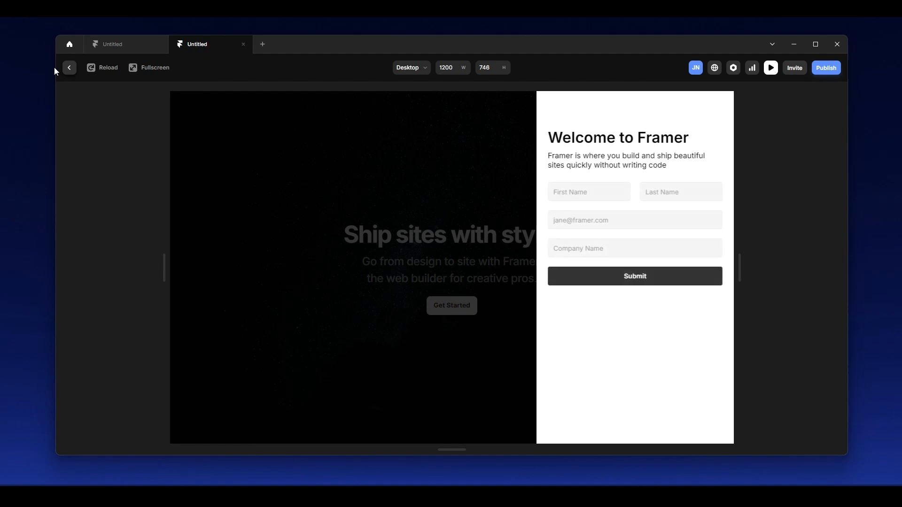
click(69, 68)
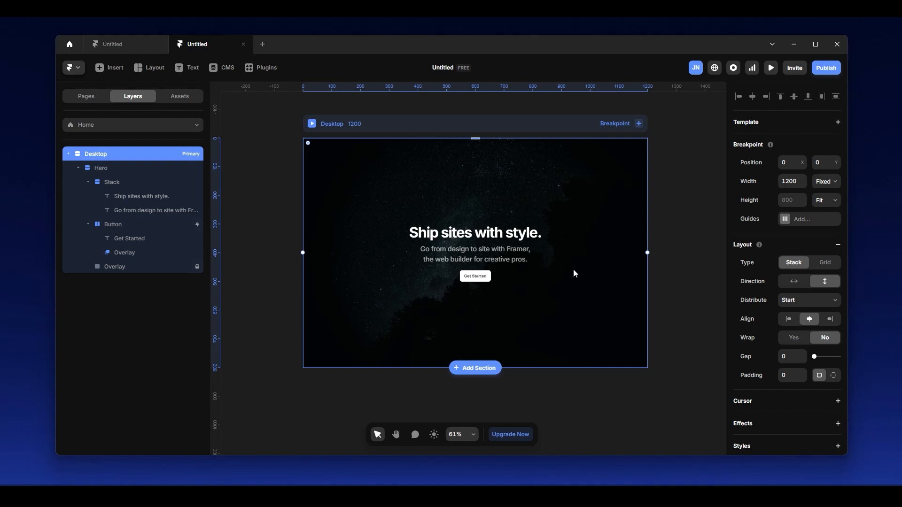
Preview the finished desktop page in fullscreen and open the form panel from the Get Started button.
click(313, 125)
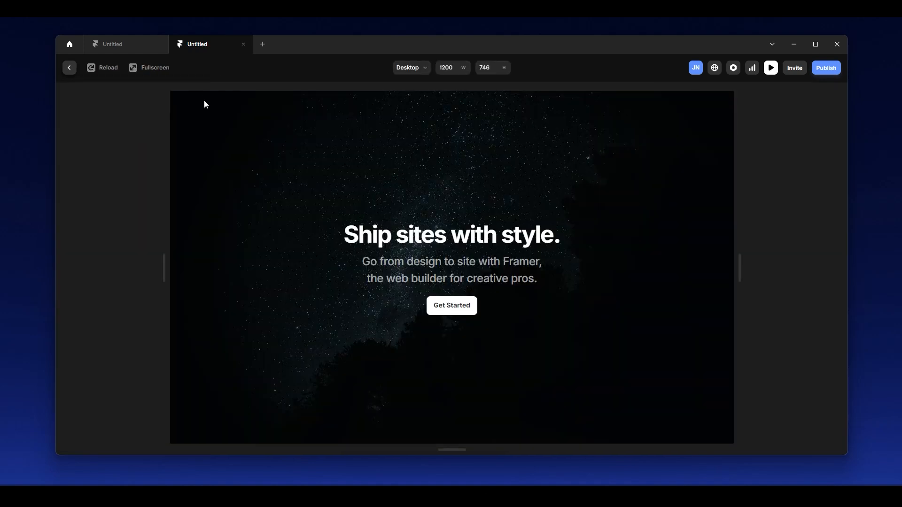
click(146, 68)
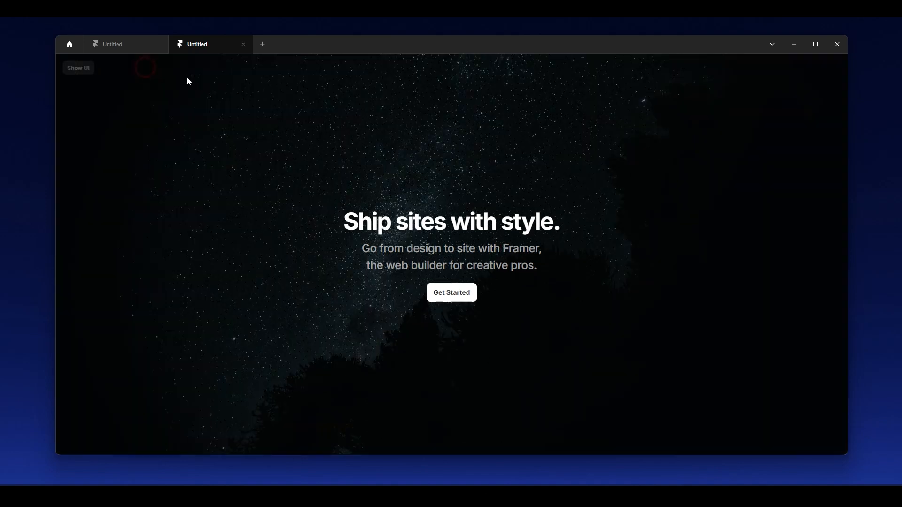
click(461, 294)
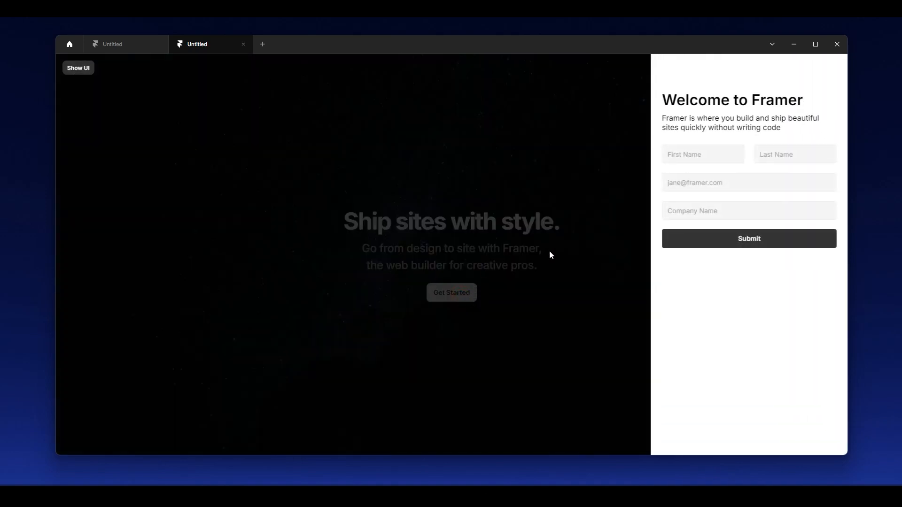